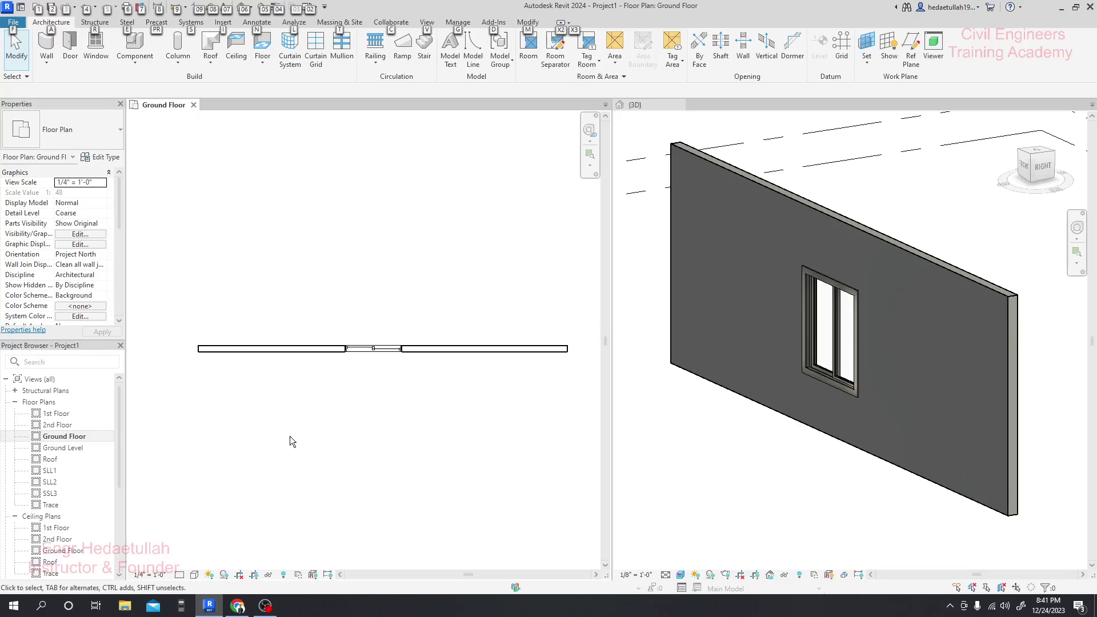
Start the Door tool and browse the door type list, keeping Sliding-Closet 72" x 84"
key("Escape")
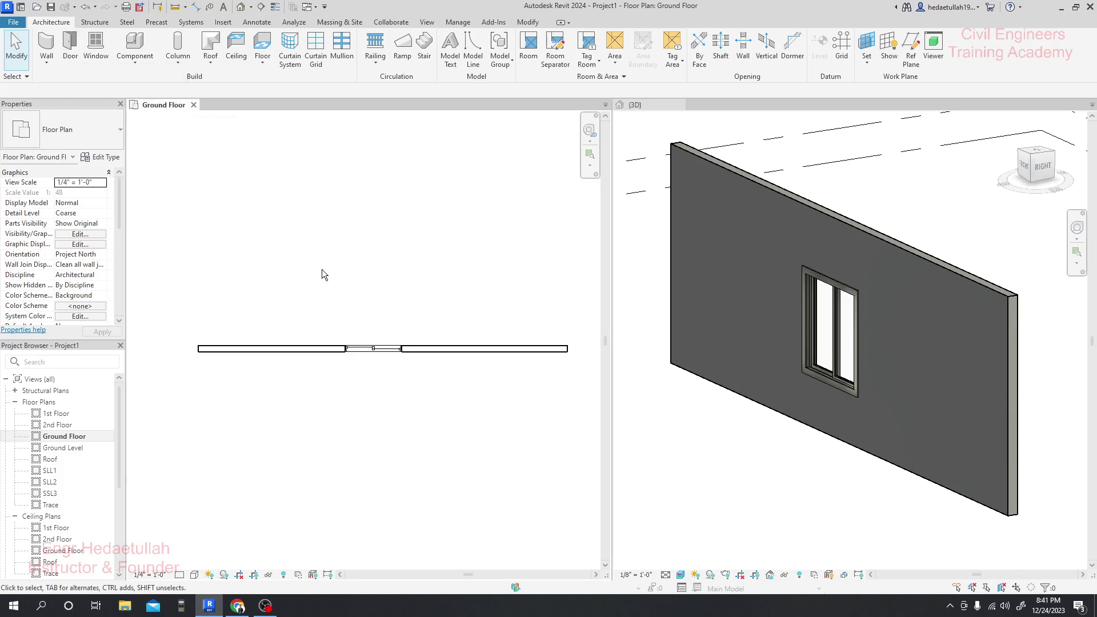
left_click(67, 45)
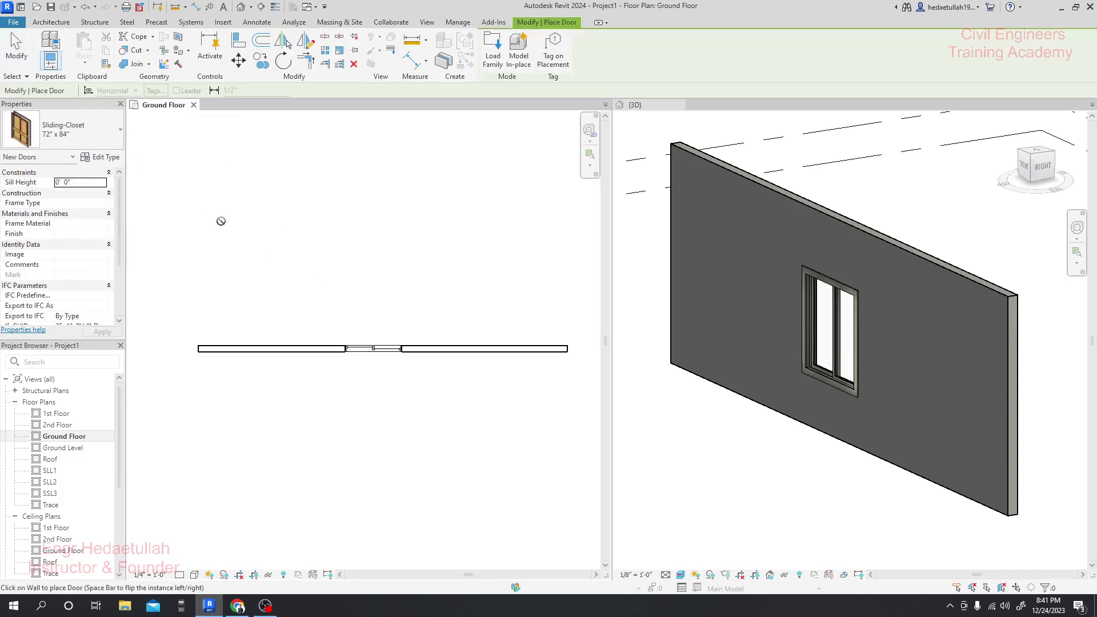
left_click(118, 132)
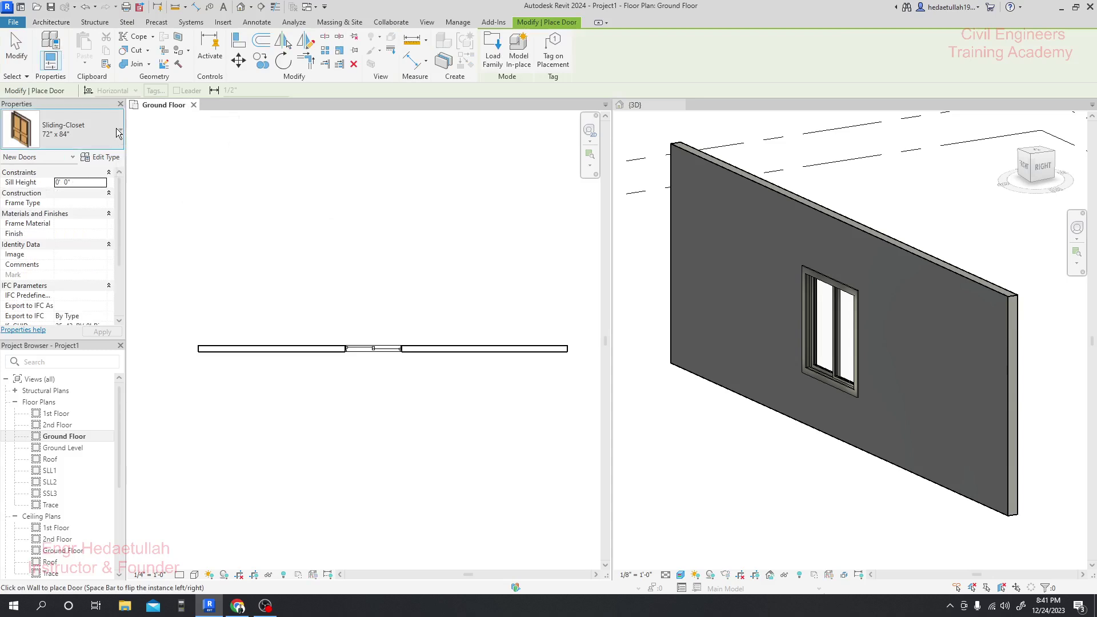
scroll(71, 343, "up", 4)
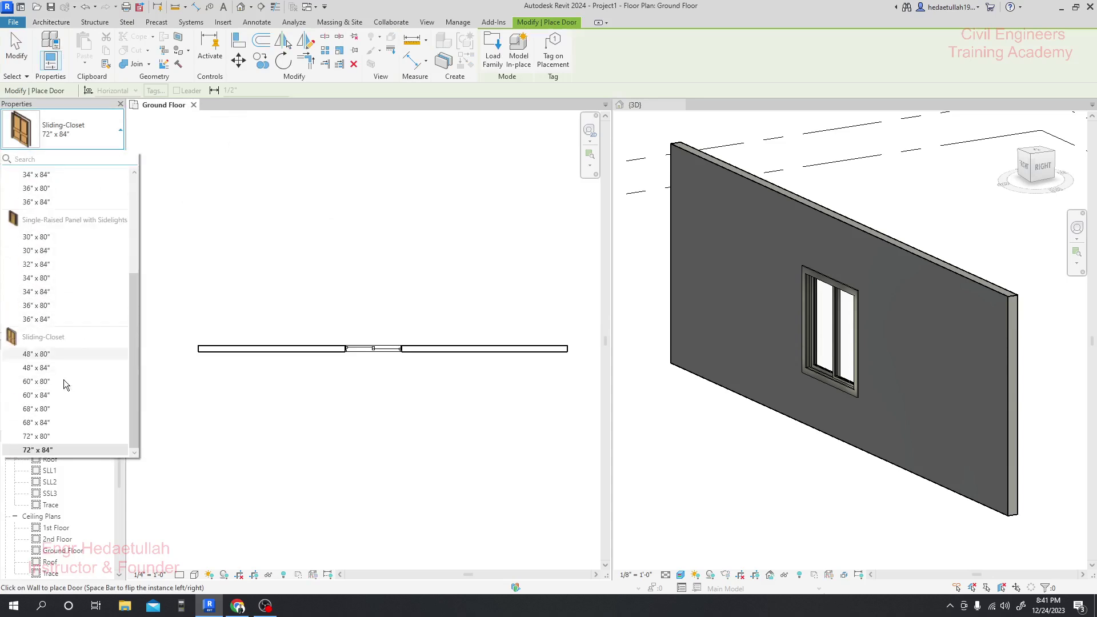
mouse_move(52, 197)
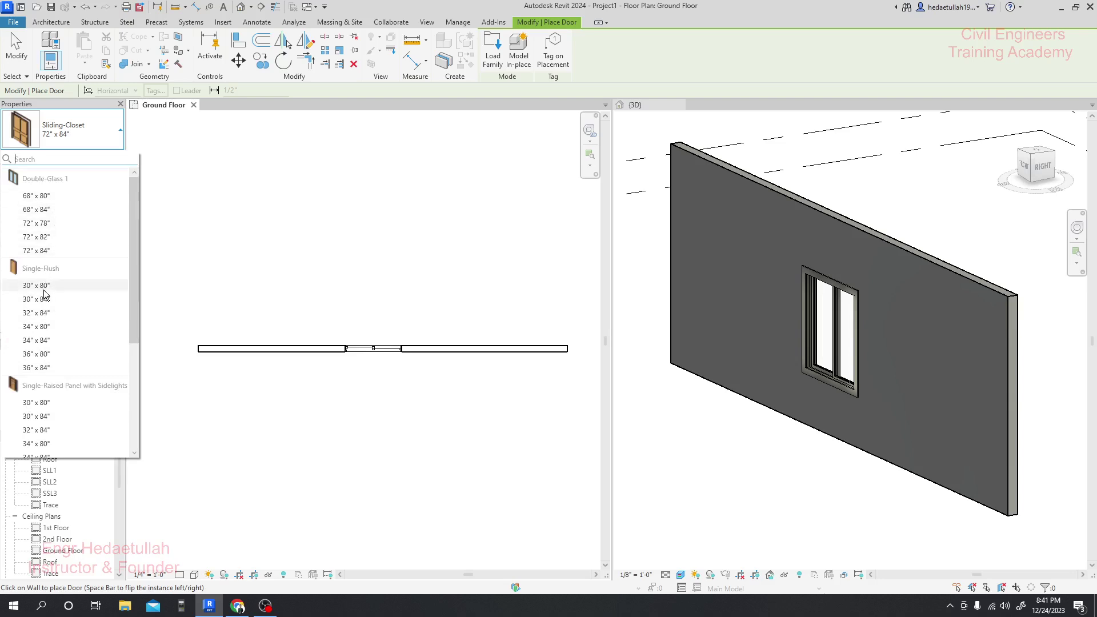
scroll(47, 334, "down", 3)
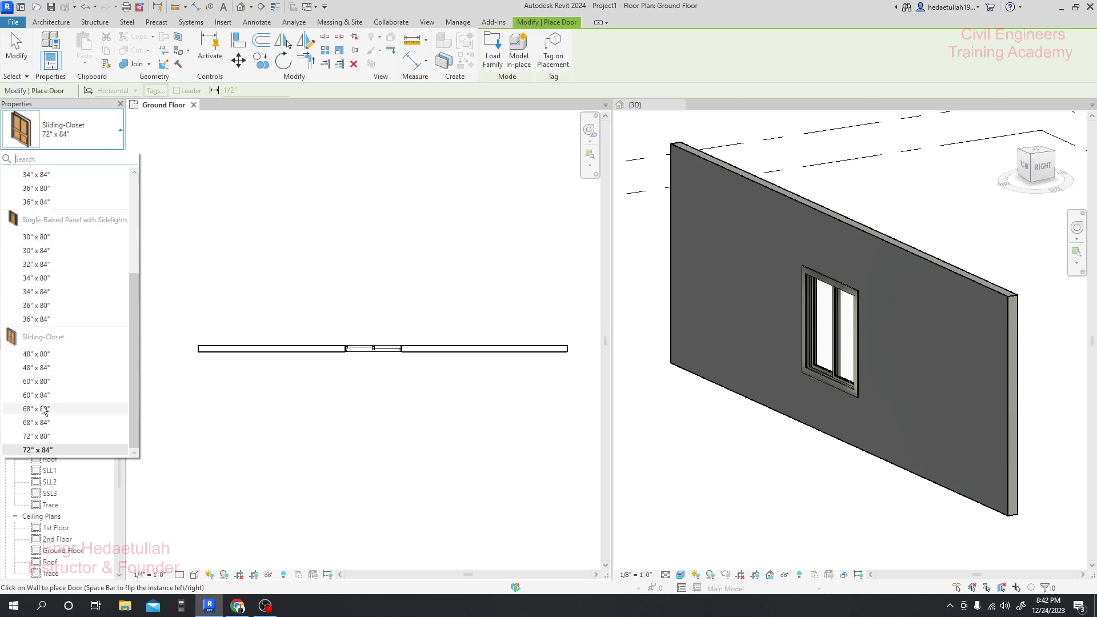
mouse_move(44, 409)
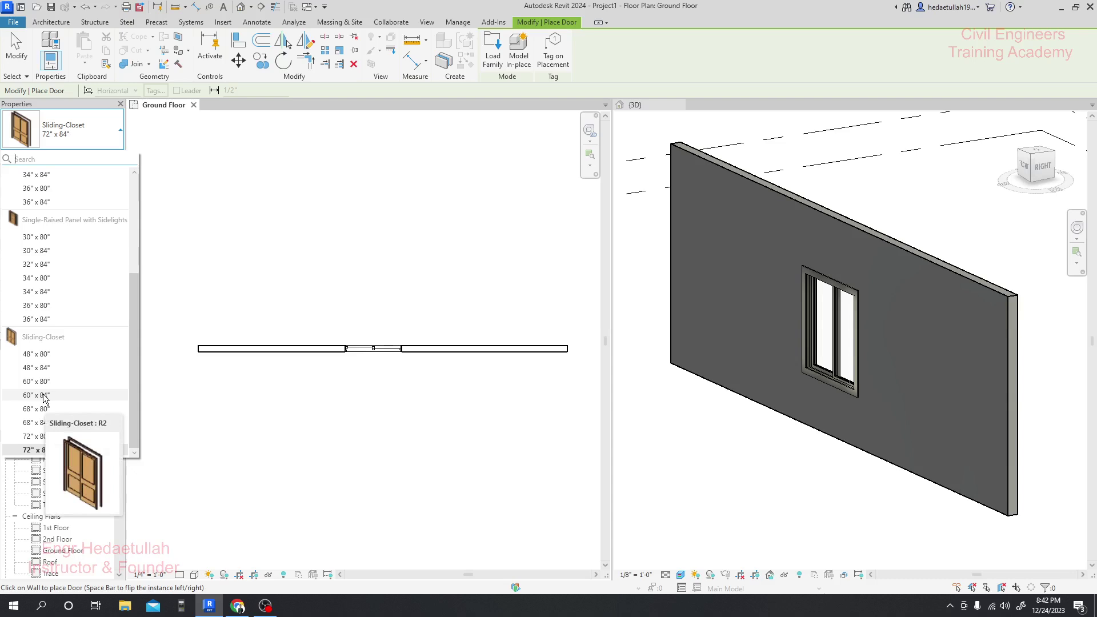
scroll(46, 394, "up", 4)
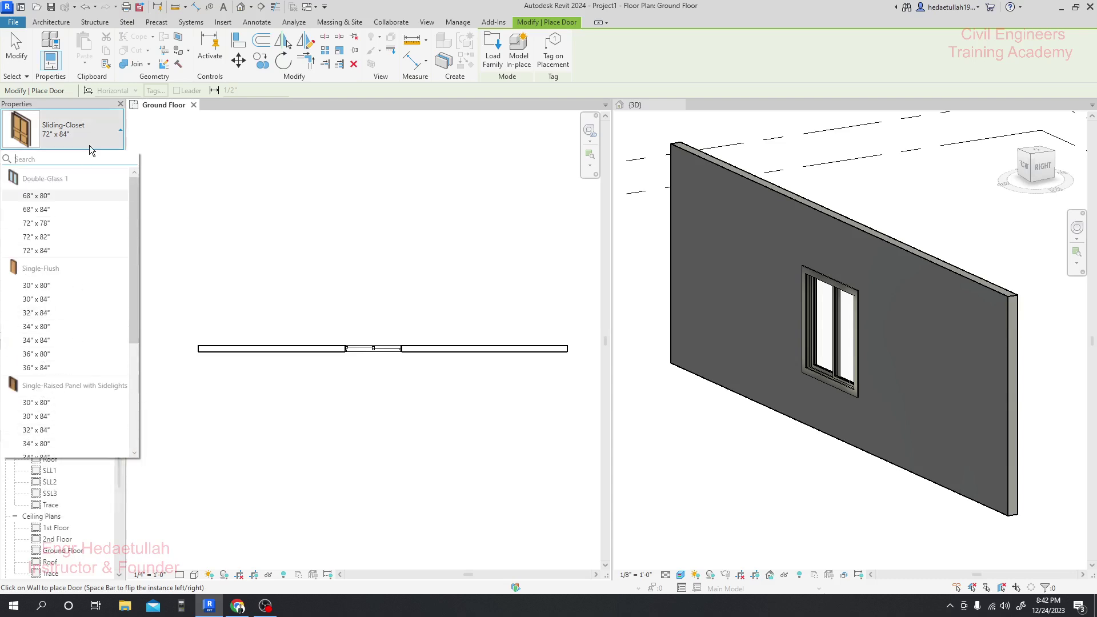
left_click(112, 136)
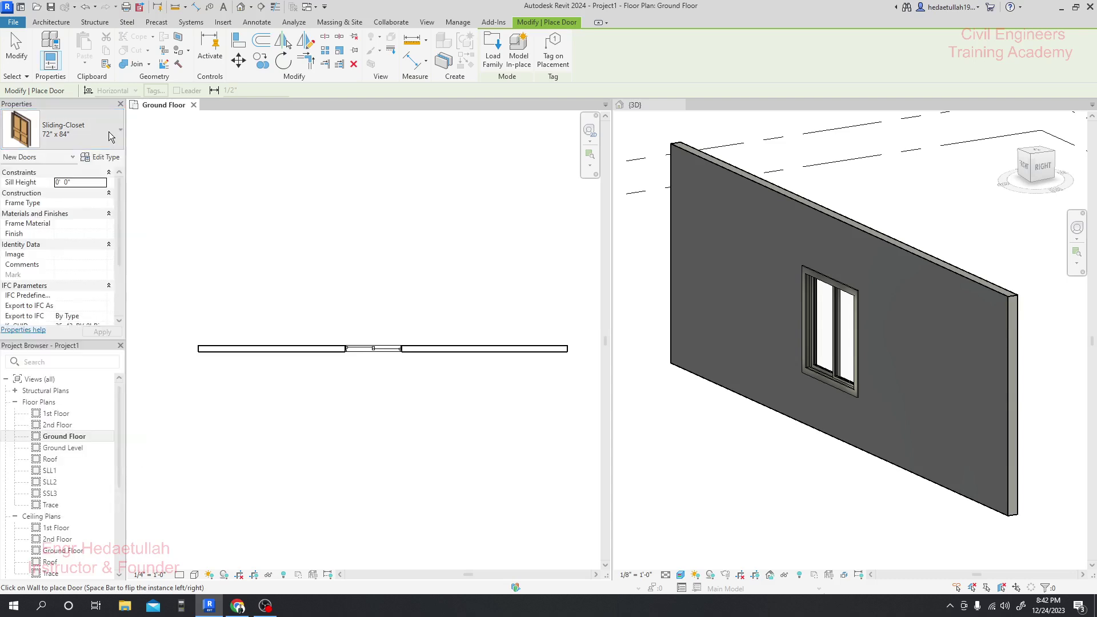
From the door's type properties, load a family and navigate to the US library's Doors folder
left_click(105, 159)
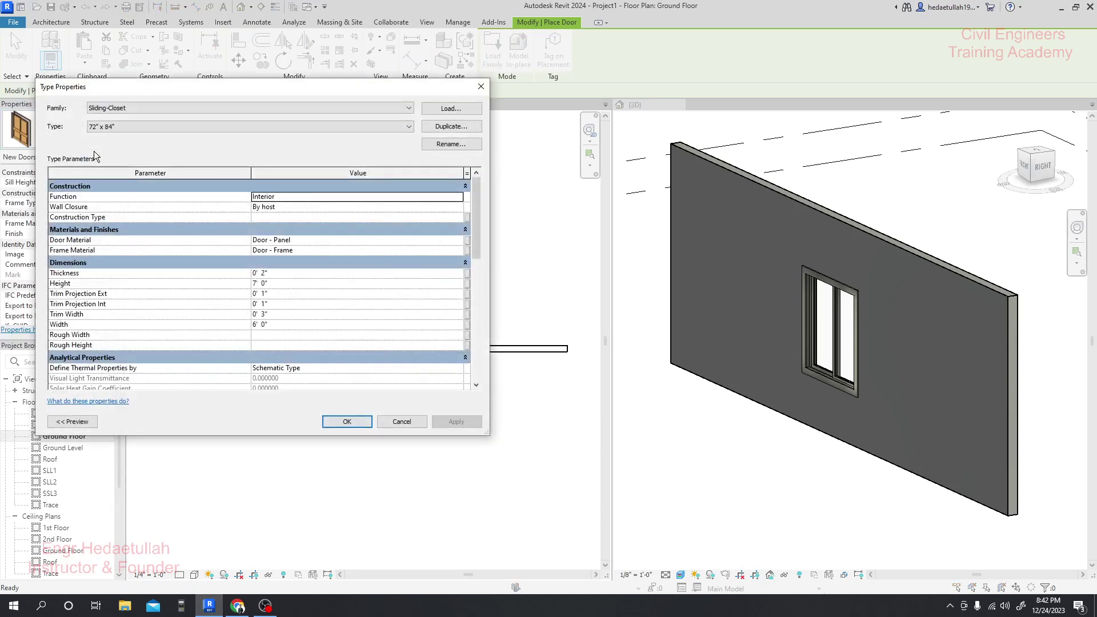
left_click(441, 109)
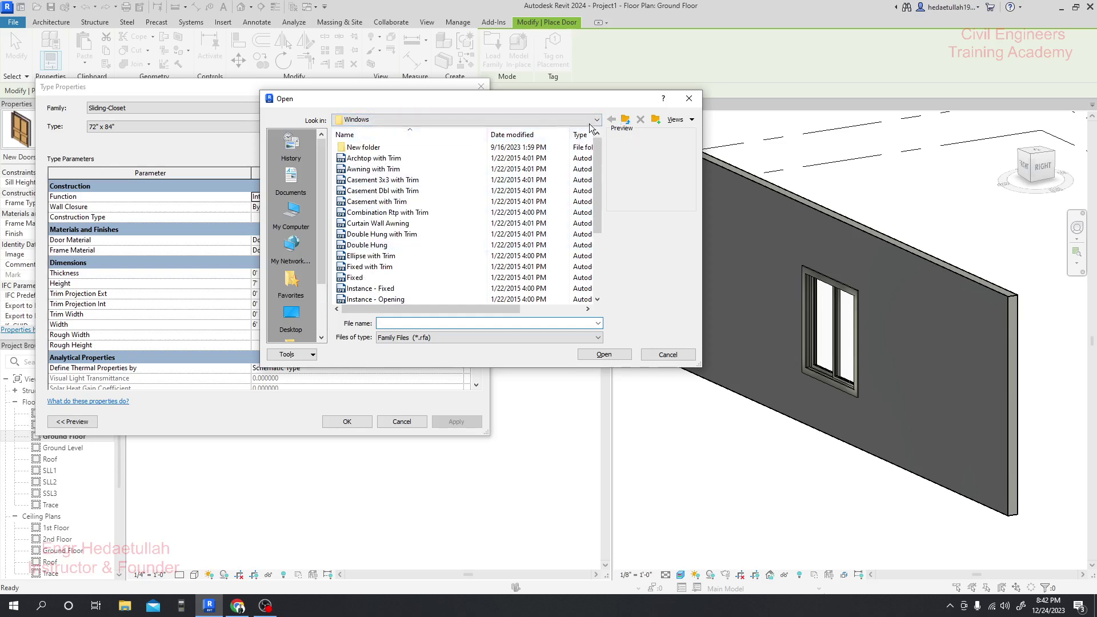
left_click(490, 117)
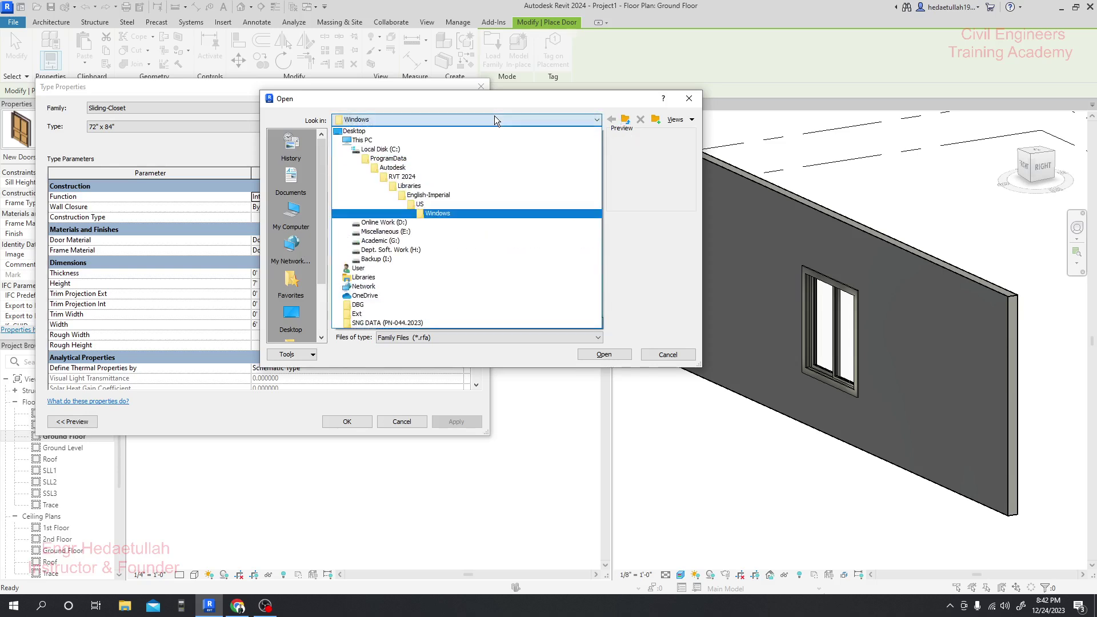
left_click(436, 206)
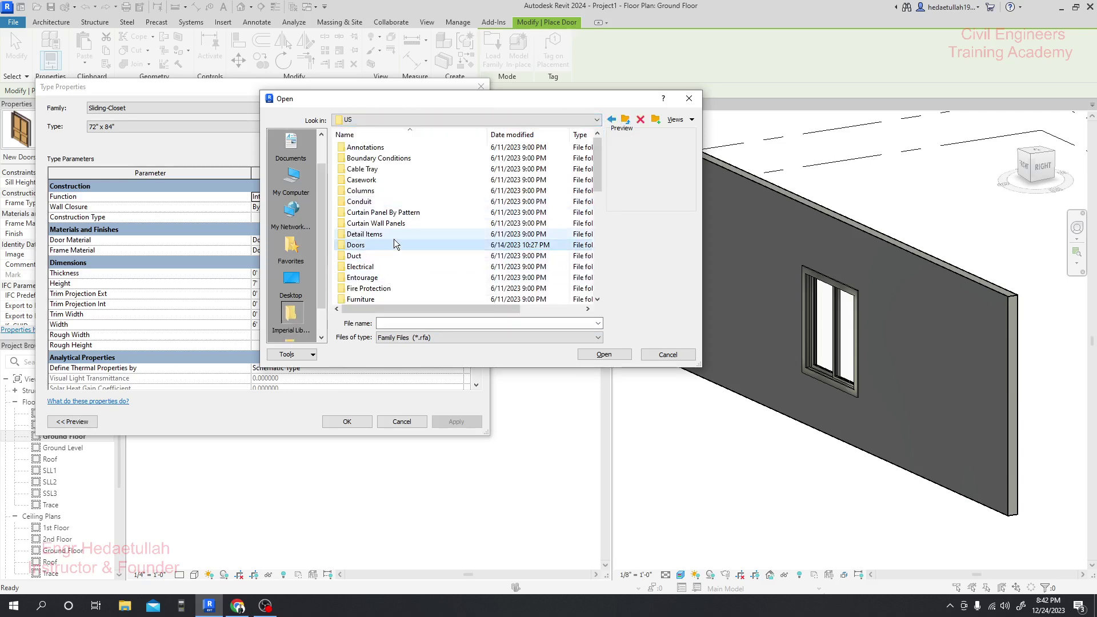
double_click(370, 234)
left_click(611, 119)
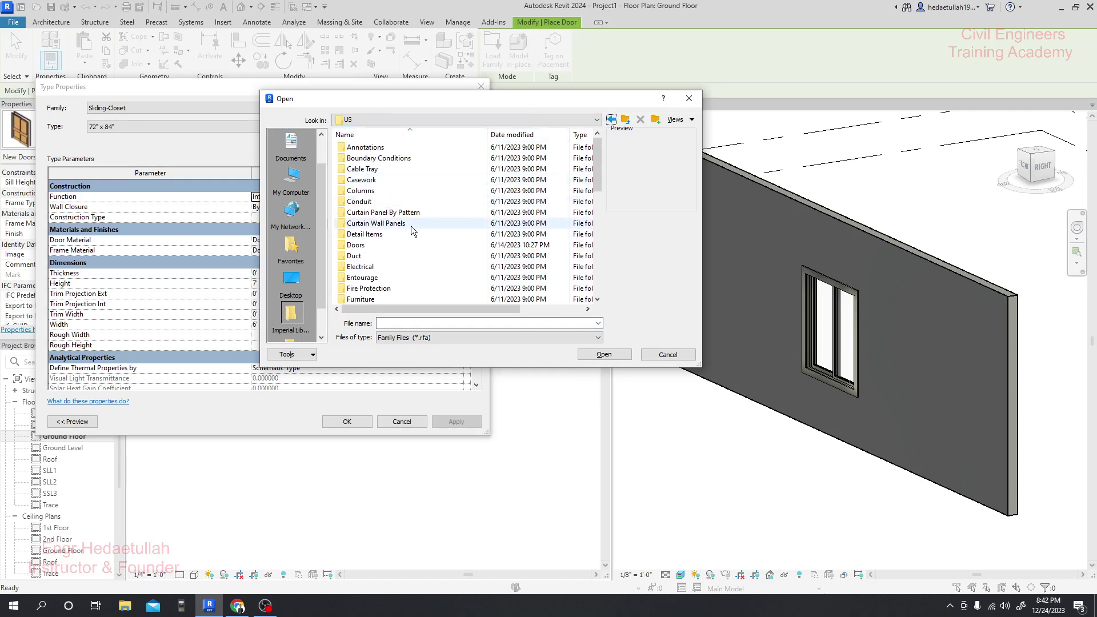
double_click(380, 245)
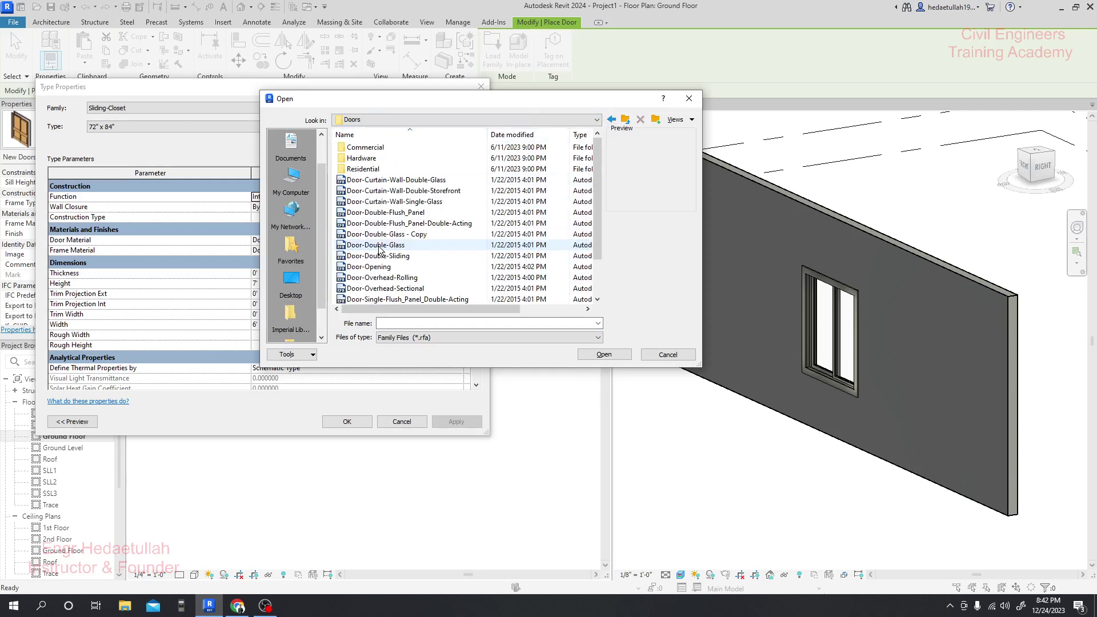
Preview door families such as Door-Double-Glass, Door-Single-Flush_Panel_Double-Acting and the ExtSgl entries
left_click(400, 180)
left_click(402, 191)
key("Down")
key("Down")
key("Down")
key("Down")
key("Down")
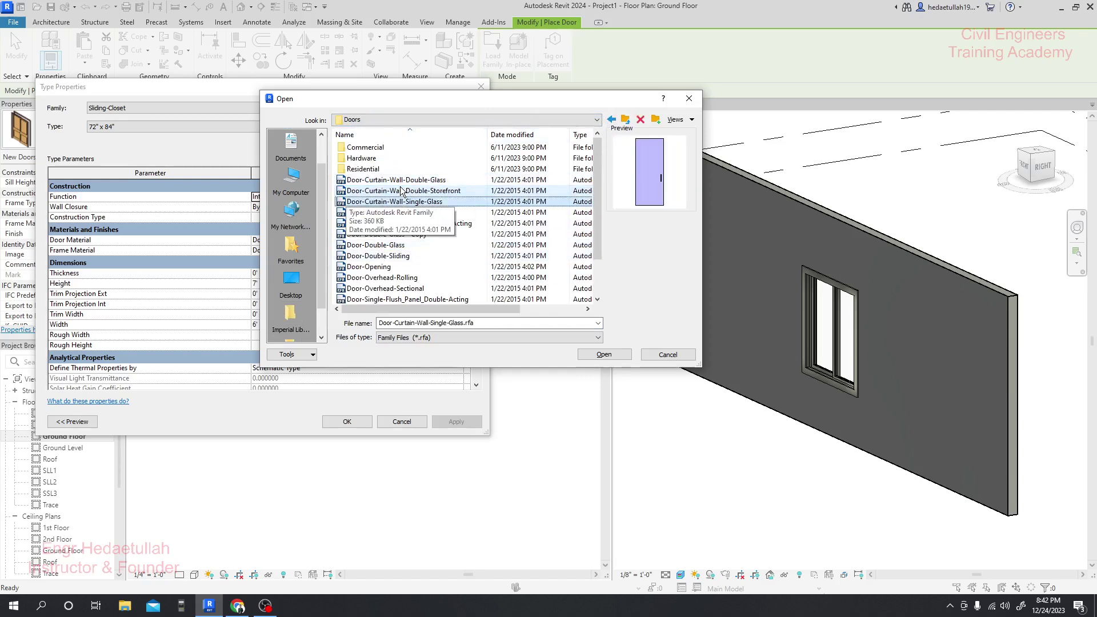
key("Down")
key("Down")
key("Down")
key("Down")
key("Down")
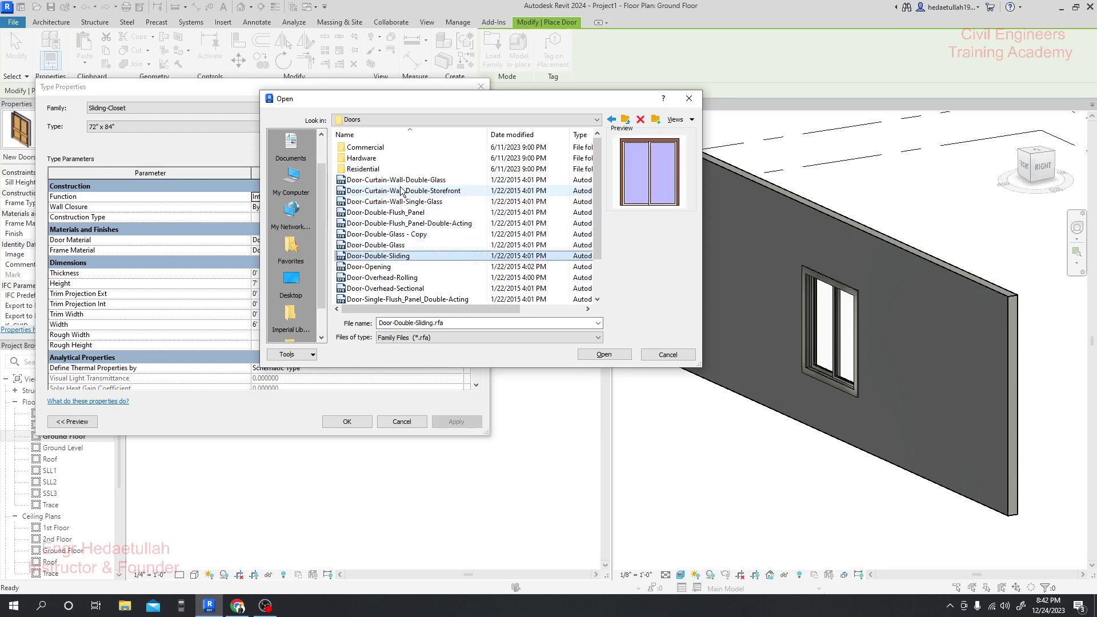
key("Down")
key("Down")
key("Down")
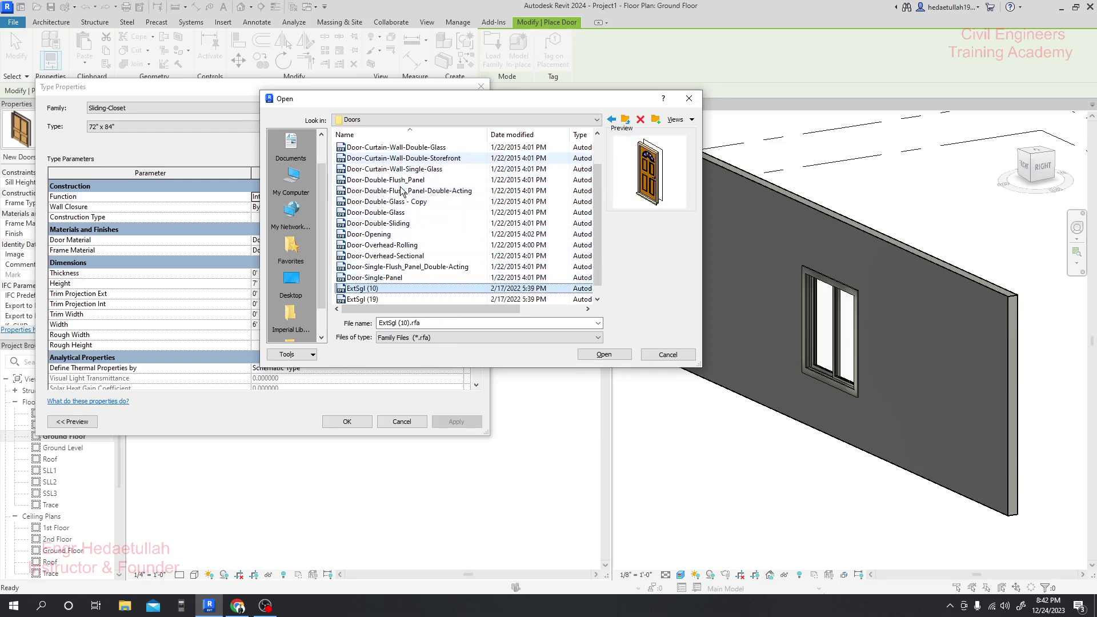
key("Up")
key("Up")
key("Up")
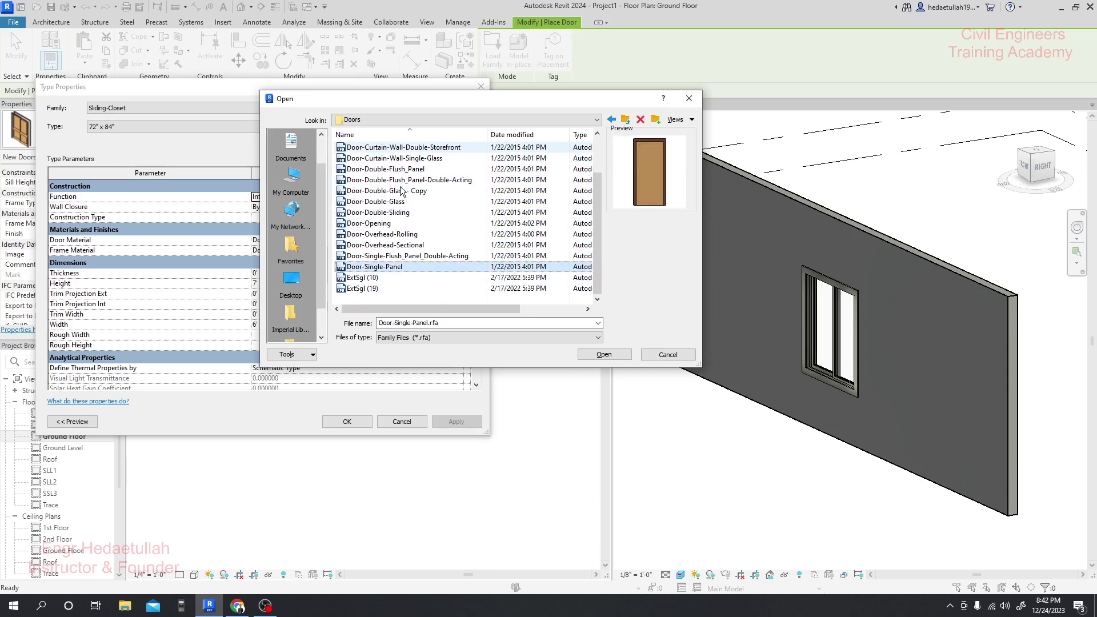
key("Down")
key("Down")
key("Up")
key("Up")
key("Up")
key("Up")
key("Up")
key("Up")
key("Up")
key("Up")
key("Up")
key("Up")
key("Up")
key("Up")
key("Up")
key("Up")
key("Up")
key("Up")
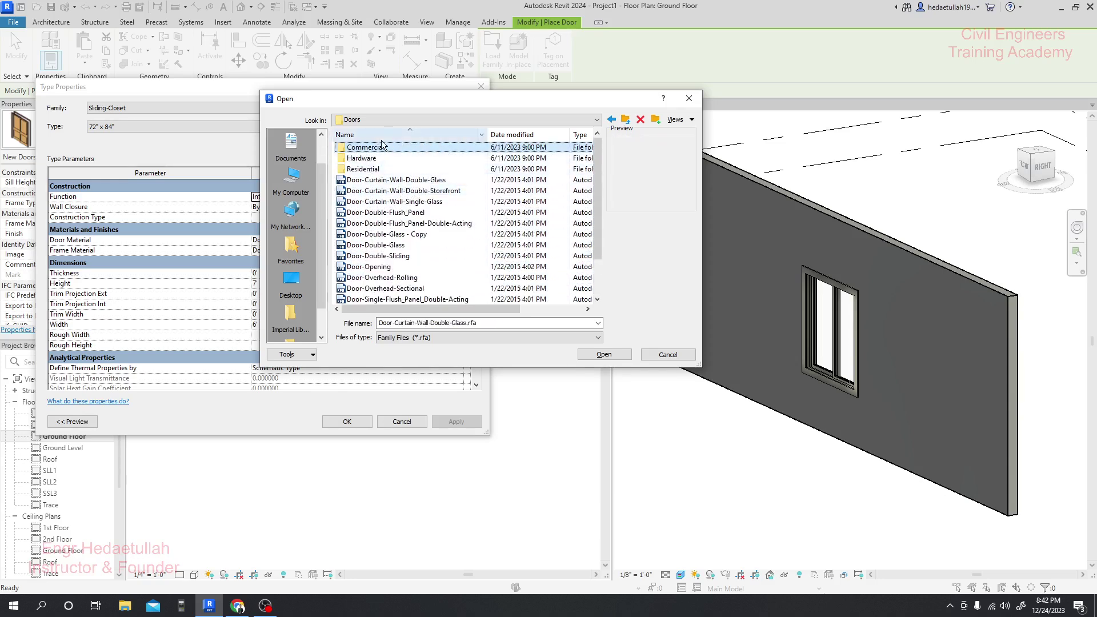
Preview Commercial door families like Door-Exterior-Double and Door-Exterior-Revolving-Full Glass-Metal
double_click(353, 149)
left_click(395, 148)
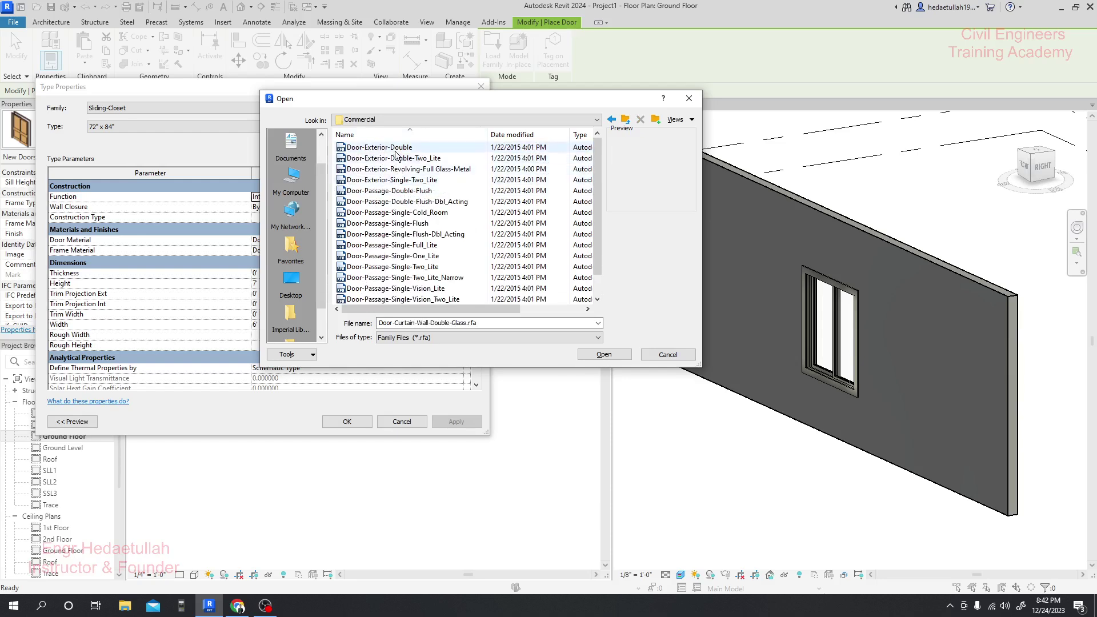
key("Down")
key("Down")
key("Down")
key("Down")
key("Down")
key("Down")
key("Down")
key("Down")
key("Down")
key("Down")
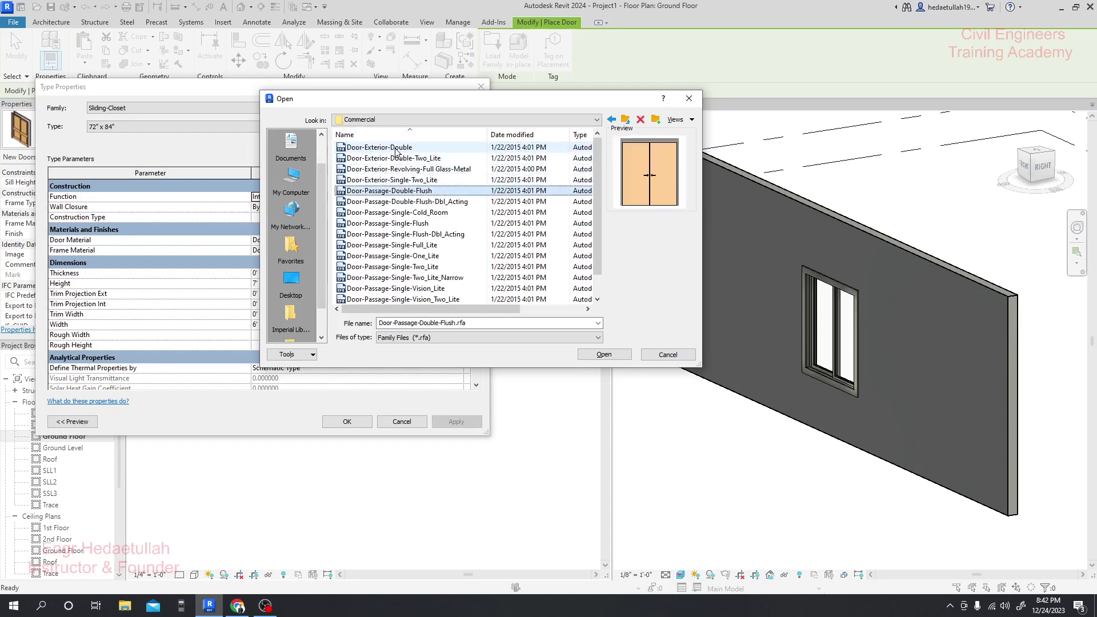
key("Down")
key("Down")
key("Down")
key("Down")
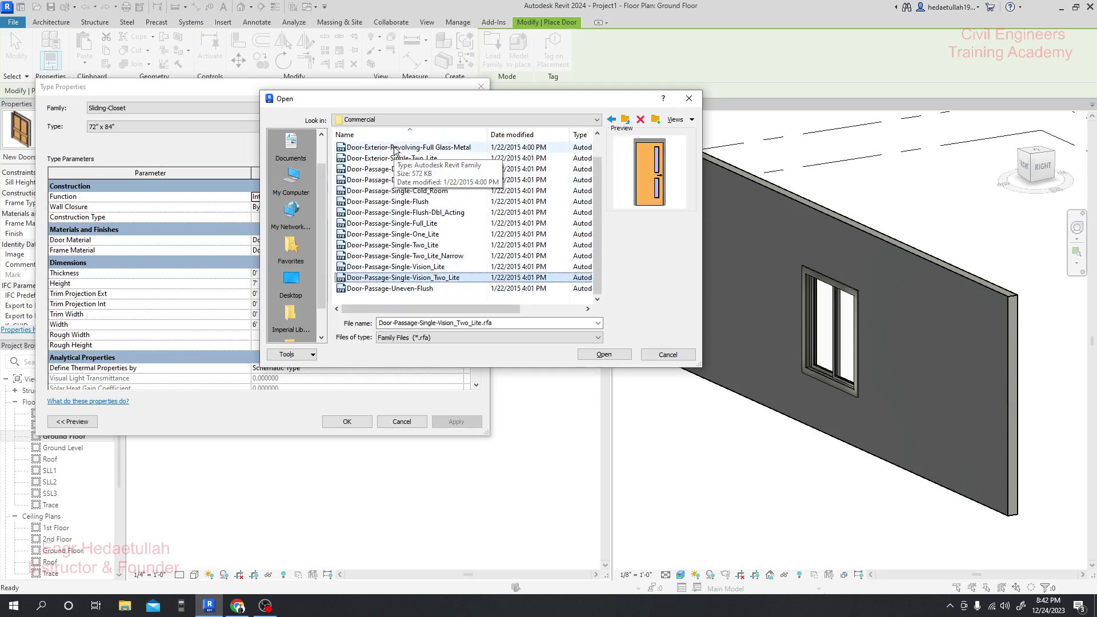
Browse the Hardware folder's families, including the Sliding Door Handle
left_click(611, 119)
double_click(443, 158)
key("Down")
key("Down")
key("Down")
key("Down")
key("Down")
key("Down")
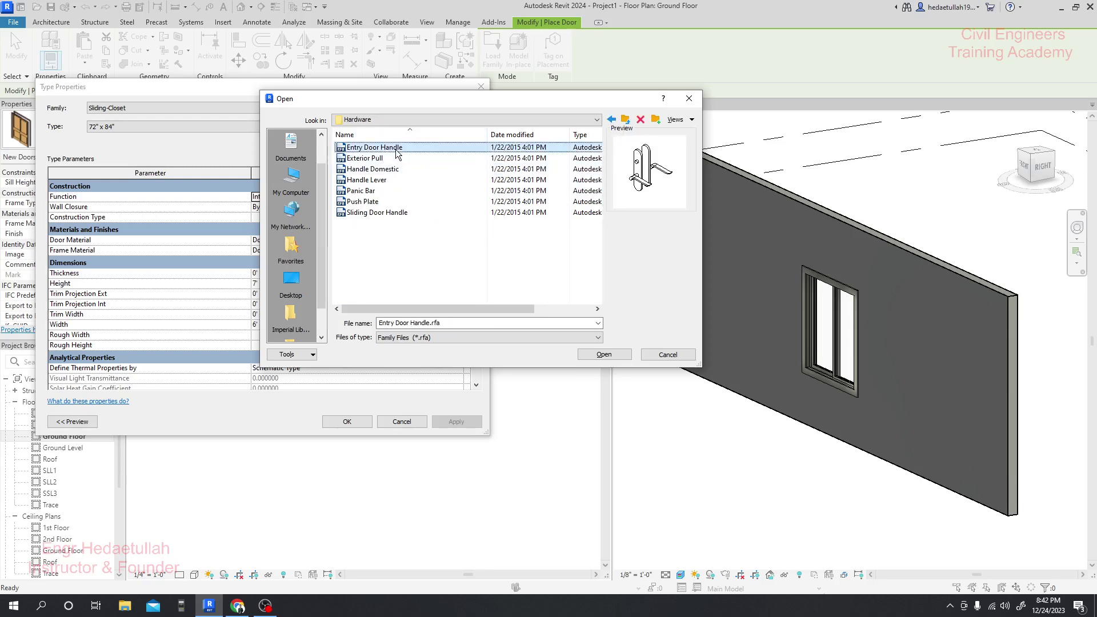
key("Down")
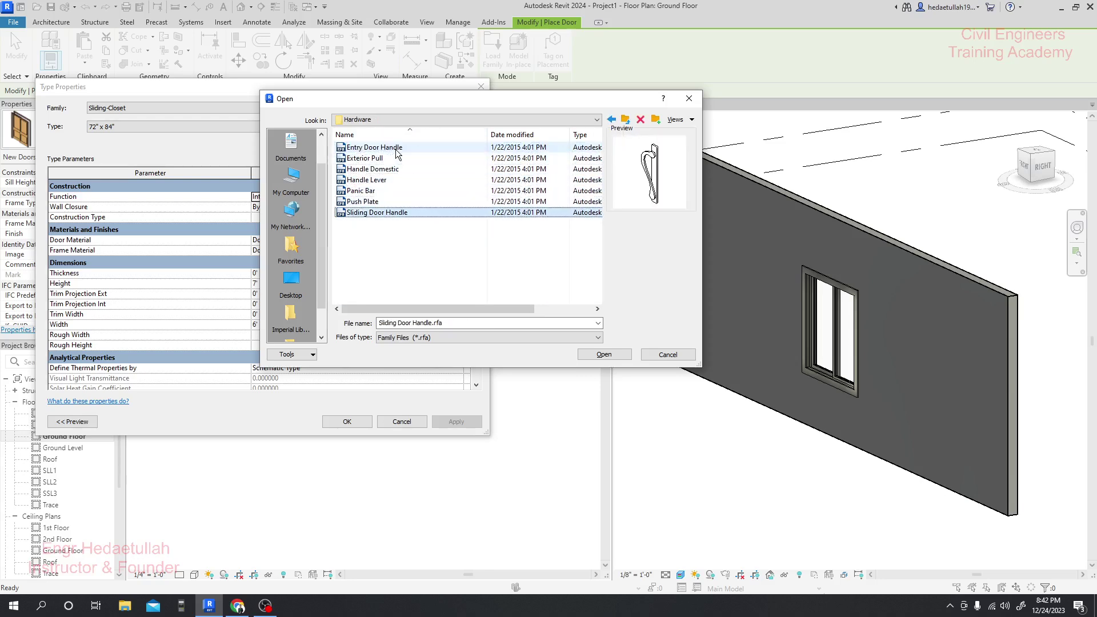
left_click(612, 119)
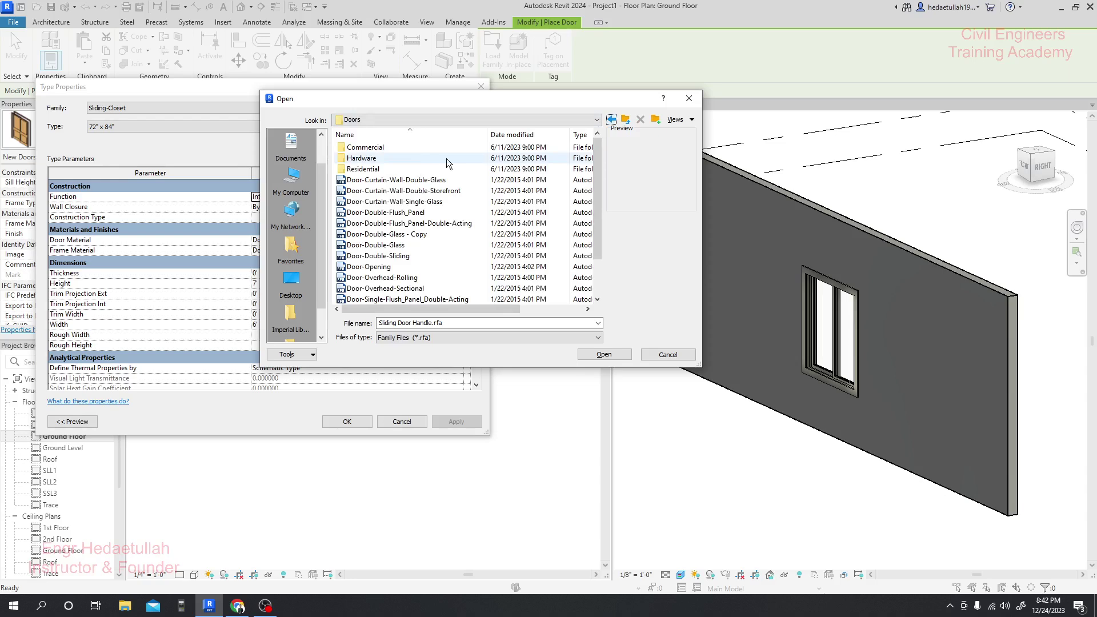
In the Residential folder, pick Door-Exterior-Single-Entry-Half Arch Glass-Wood_Clad.rfa
double_click(424, 170)
left_click(414, 147)
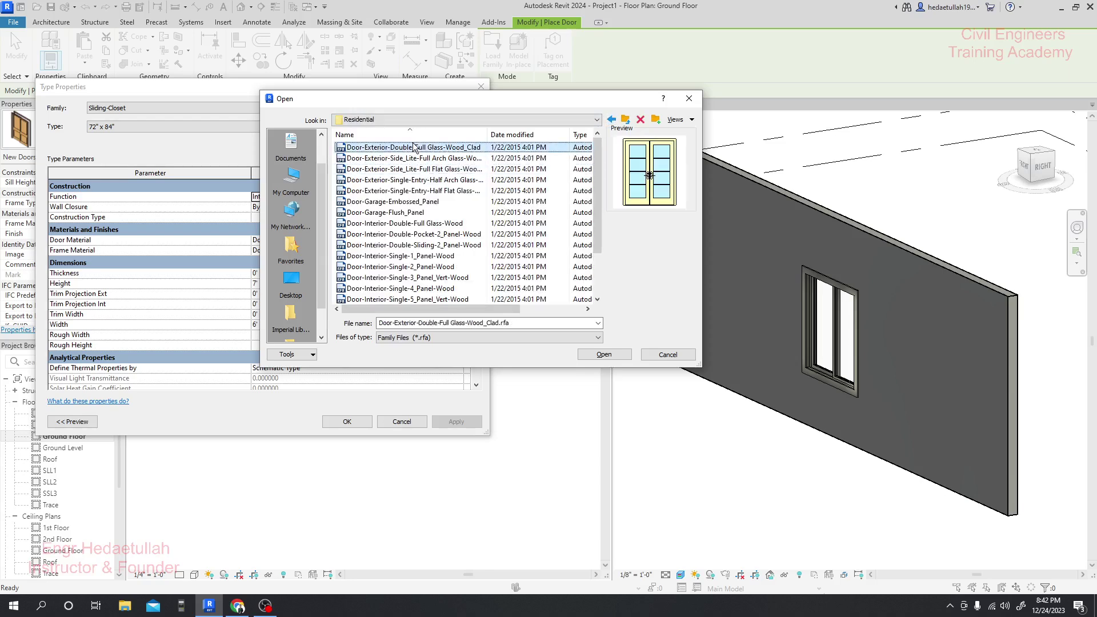
key("Down")
key("Down")
key("Down")
key("Down")
key("Down")
key("Down")
key("Down")
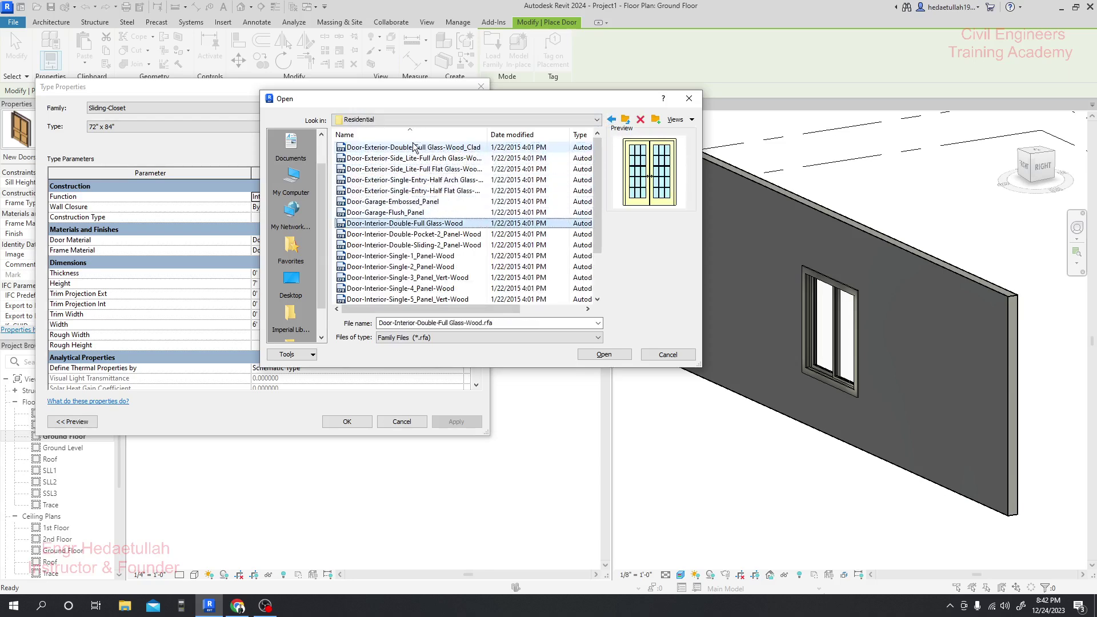
key("Down")
key("Down")
key("Down")
key("Down")
key("Down")
key("Down")
key("Down")
key("Down")
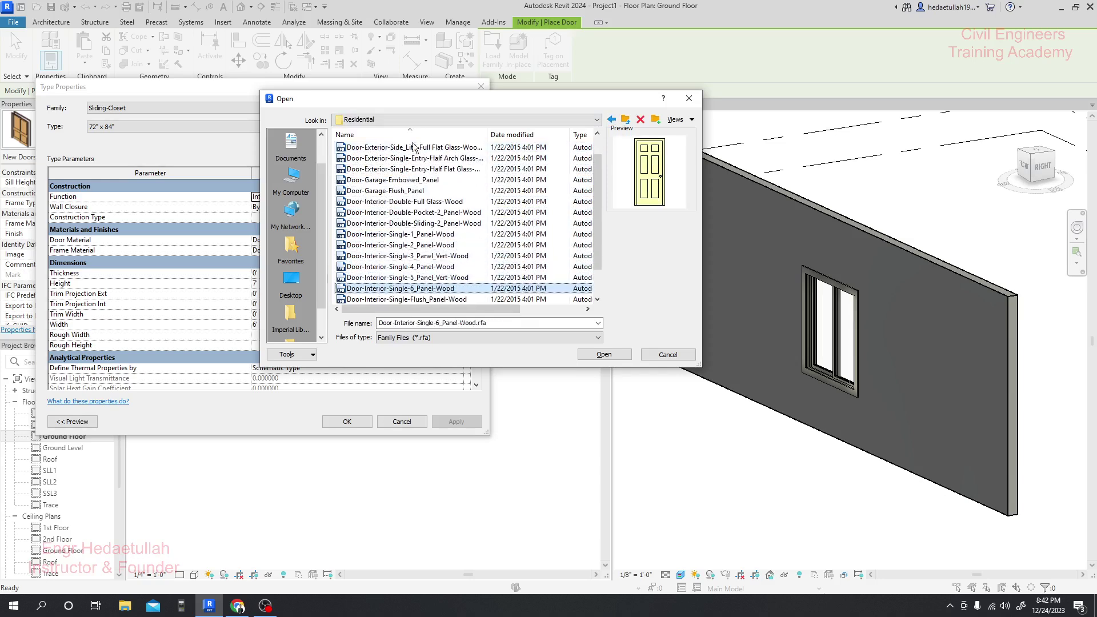
key("Down")
key("Down")
key("Down")
key("Up")
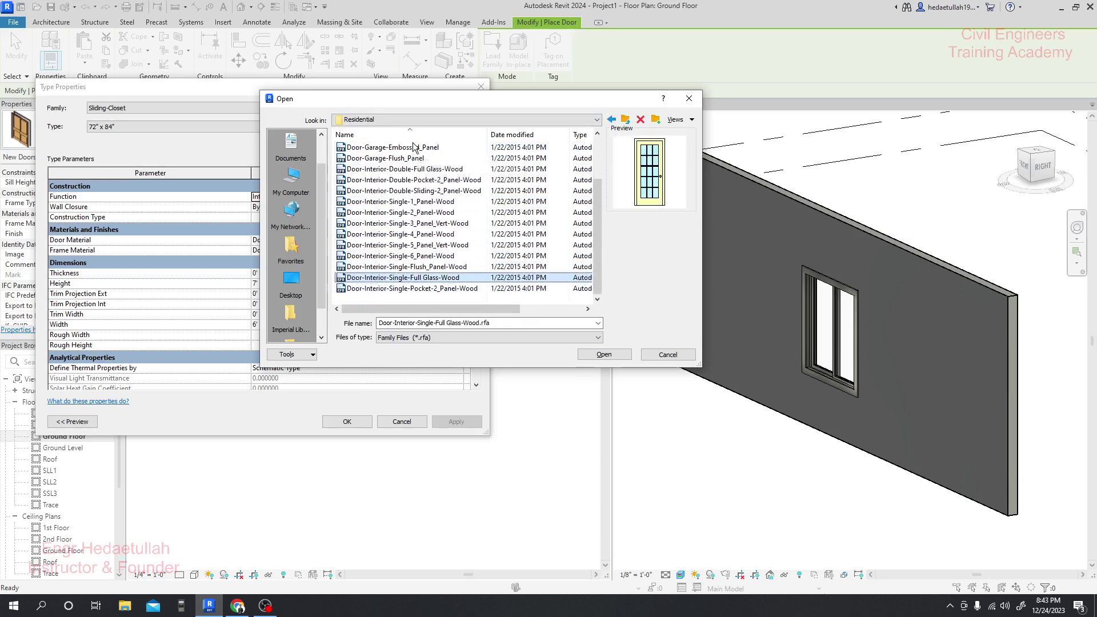
key("Up")
key("Up")
key("Up")
key("Up")
key("Up")
key("Up")
key("Up")
key("Up")
key("Up")
key("Up")
key("Up")
key("Up")
key("Up")
key("Up")
key("Up")
key("Up")
key("Up")
key("Down")
key("Down")
key("Down")
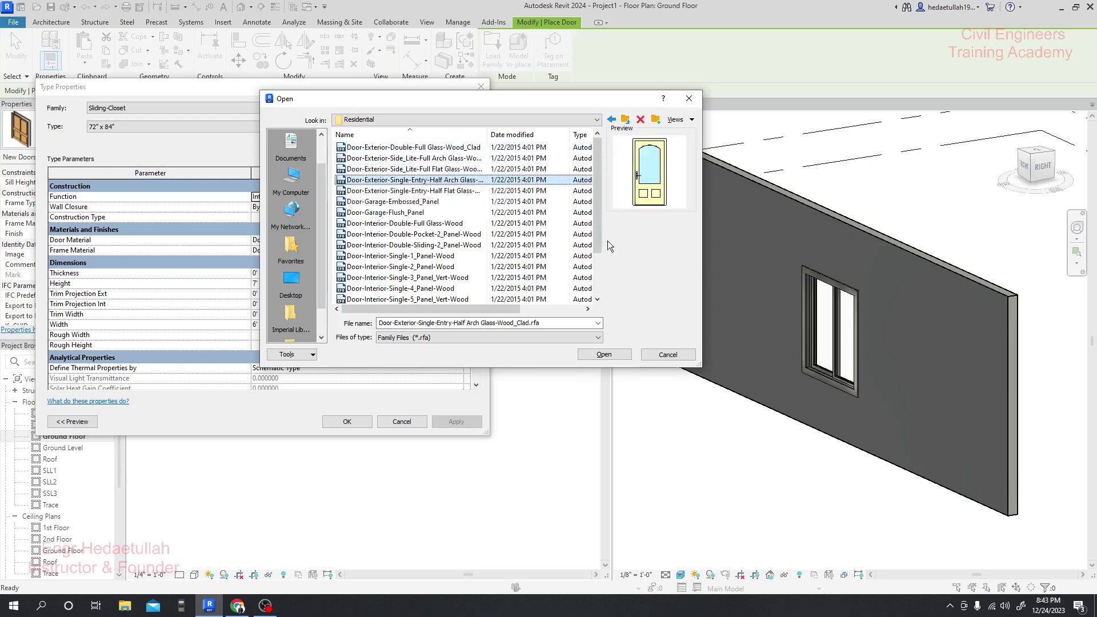
Load the Half Arch Glass-Wood_Clad family with its 36" x 80" type as the current door
left_click(601, 354)
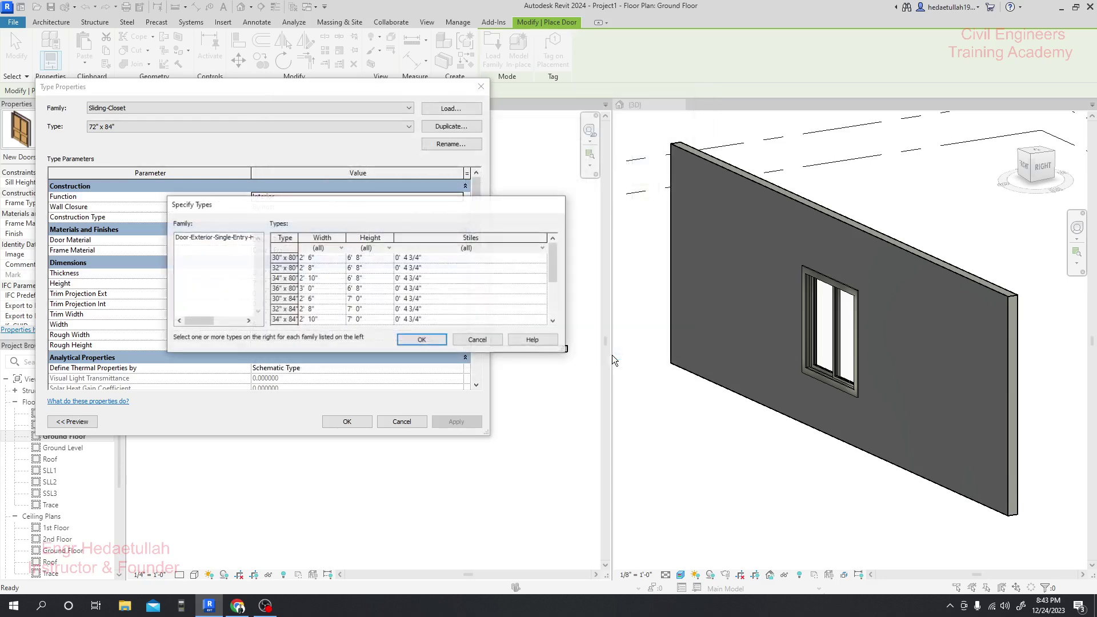
left_click(424, 341)
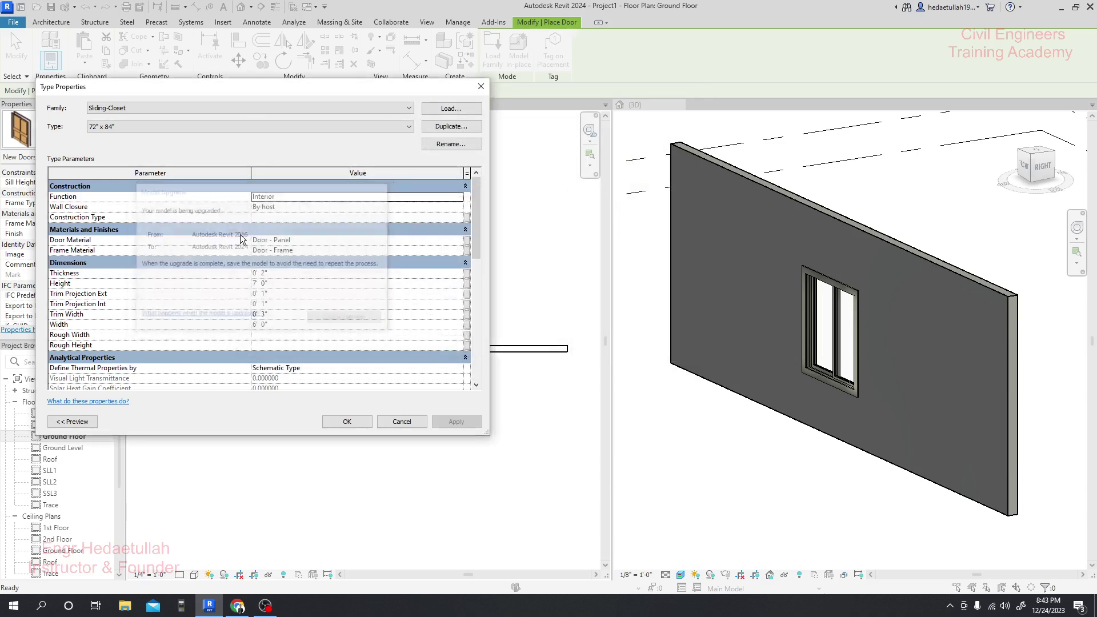
left_click(358, 424)
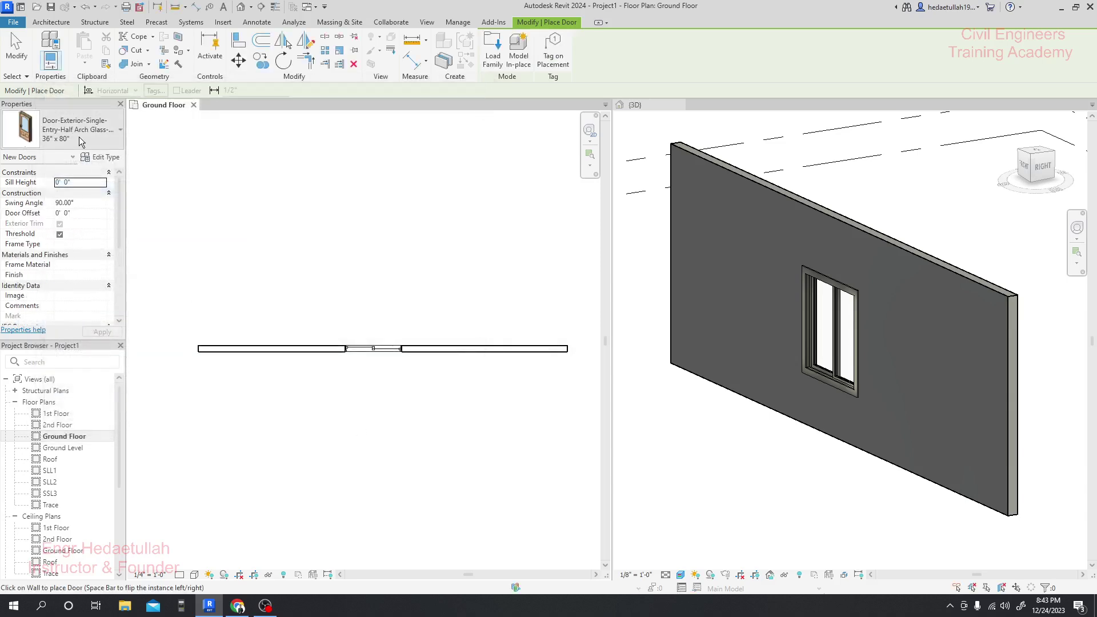
left_click(120, 133)
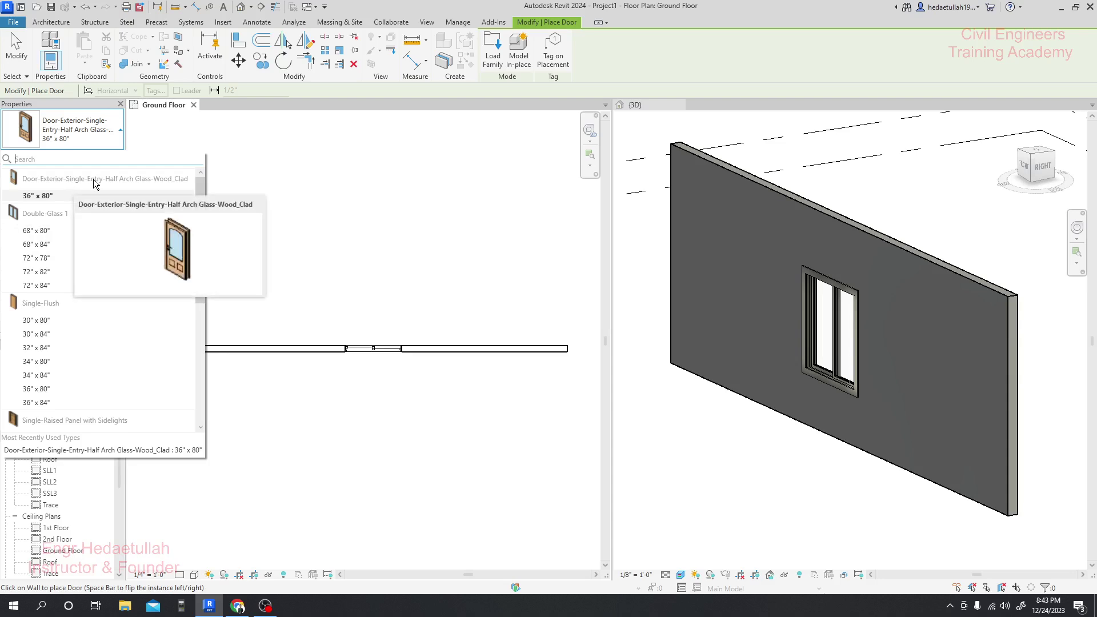
Keep the 36" x 80" half arch type and review the door's instance parameters
left_click(692, 31)
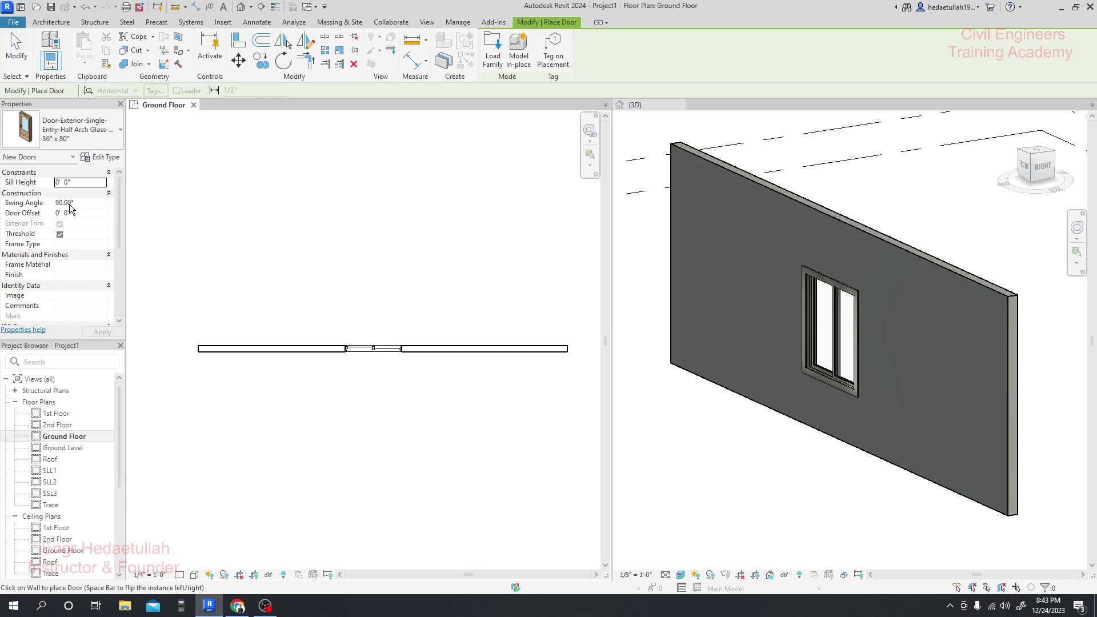
scroll(84, 274, "down", 5)
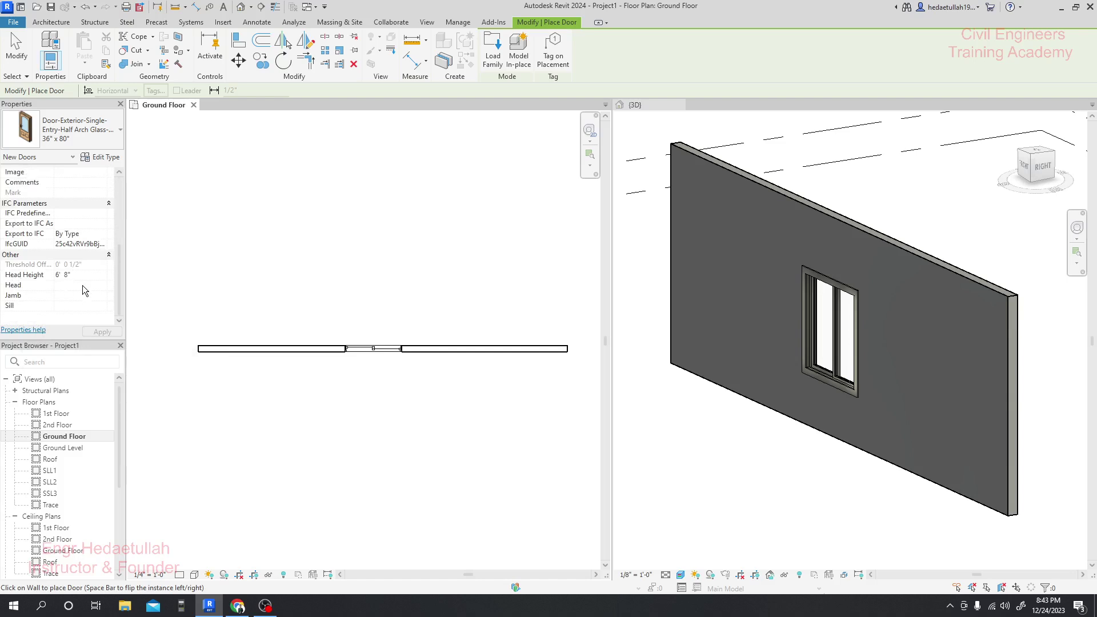
scroll(73, 280, "up", 5)
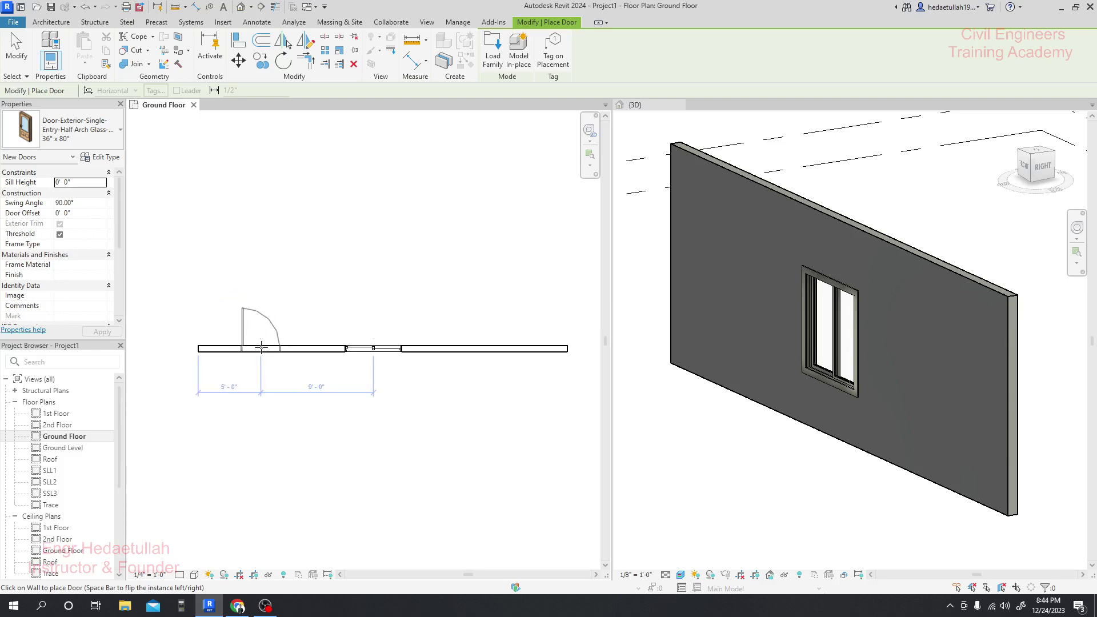
Place the door 5'-0" from the wall's left end and orbit the 3D view to check it
left_click(261, 348)
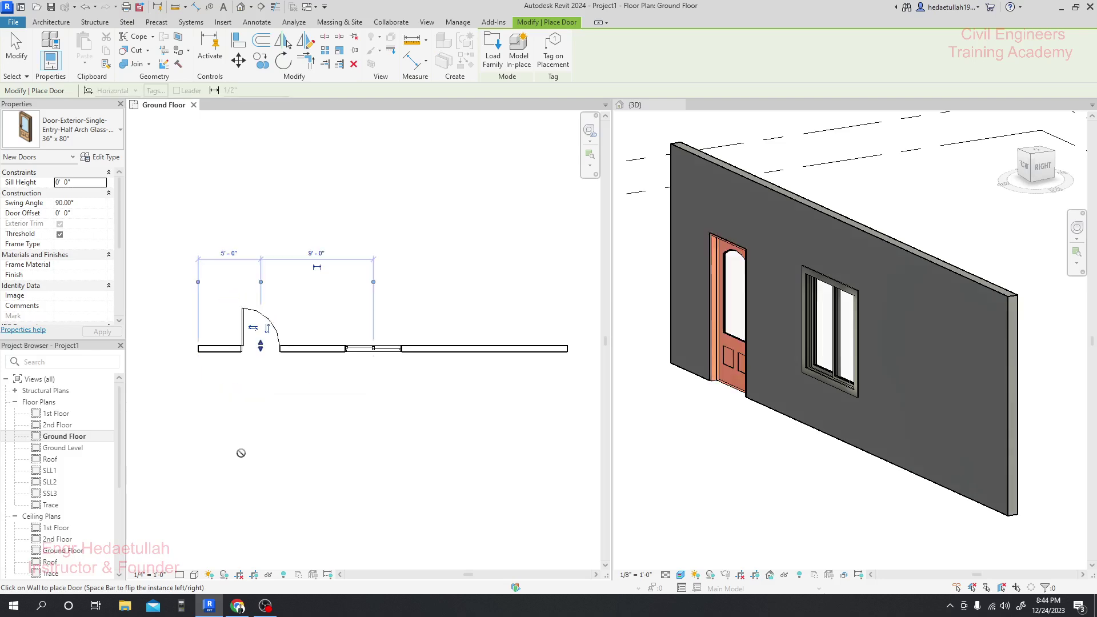
left_click(700, 457)
key("Escape")
key("Escape")
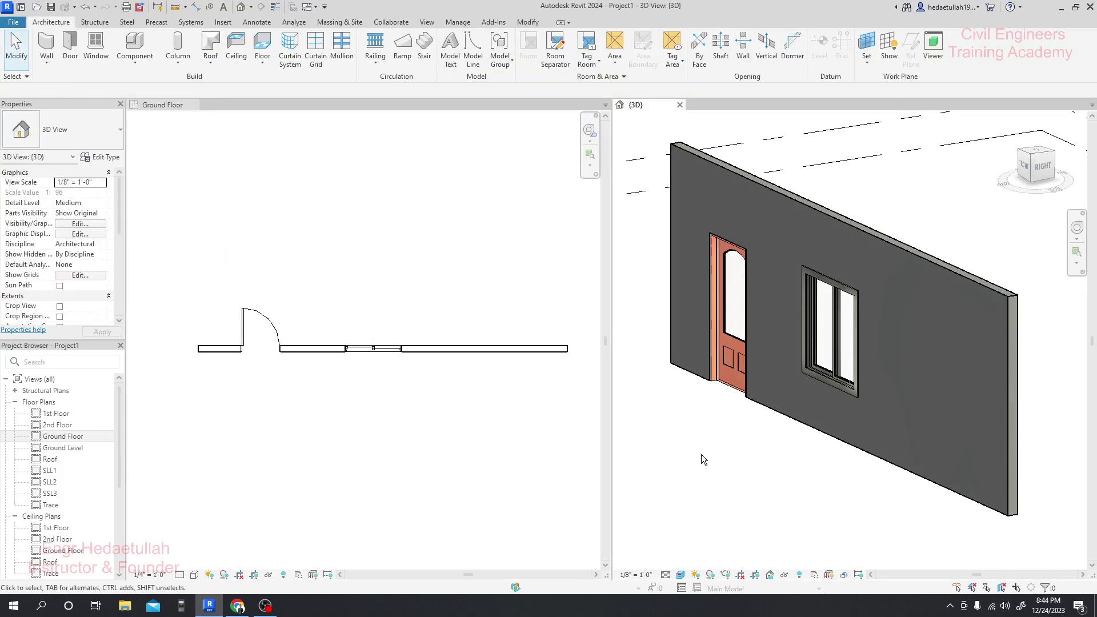
middle_click_drag(701, 454, 735, 465, "shift")
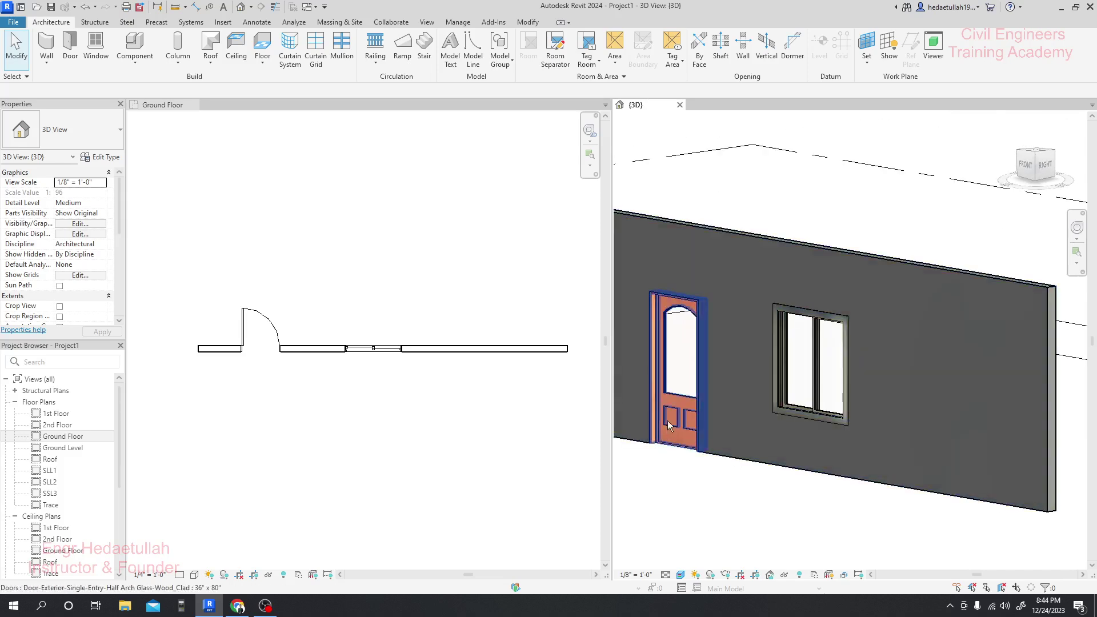
middle_click_drag(679, 362, 992, 502, "shift")
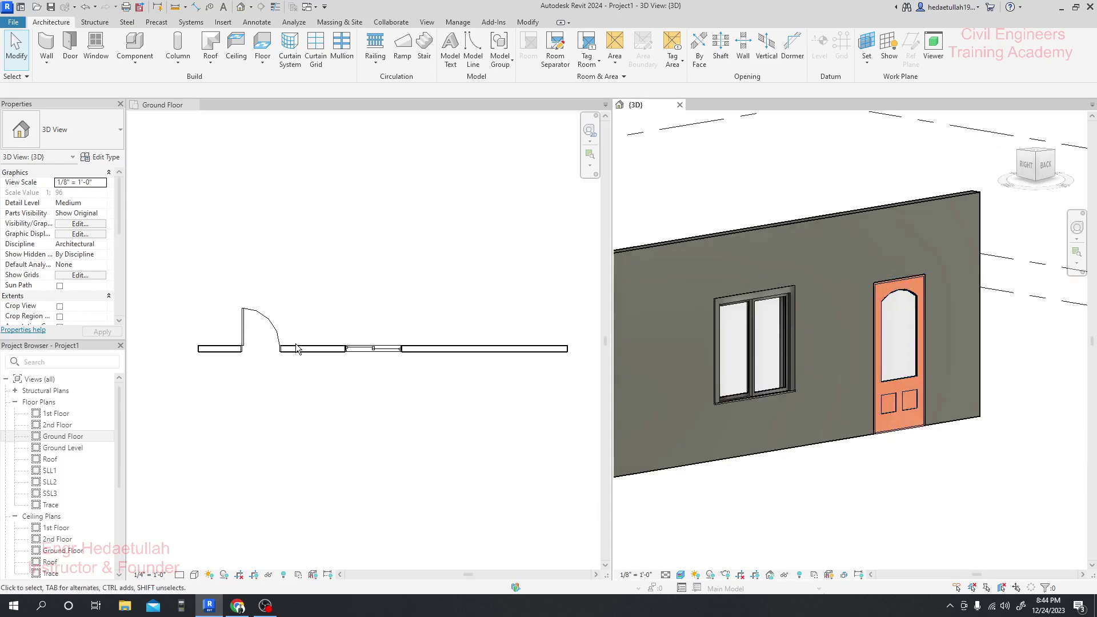
Select the placed door in the Ground Floor plan and flip its facing to the other side
left_click(275, 331)
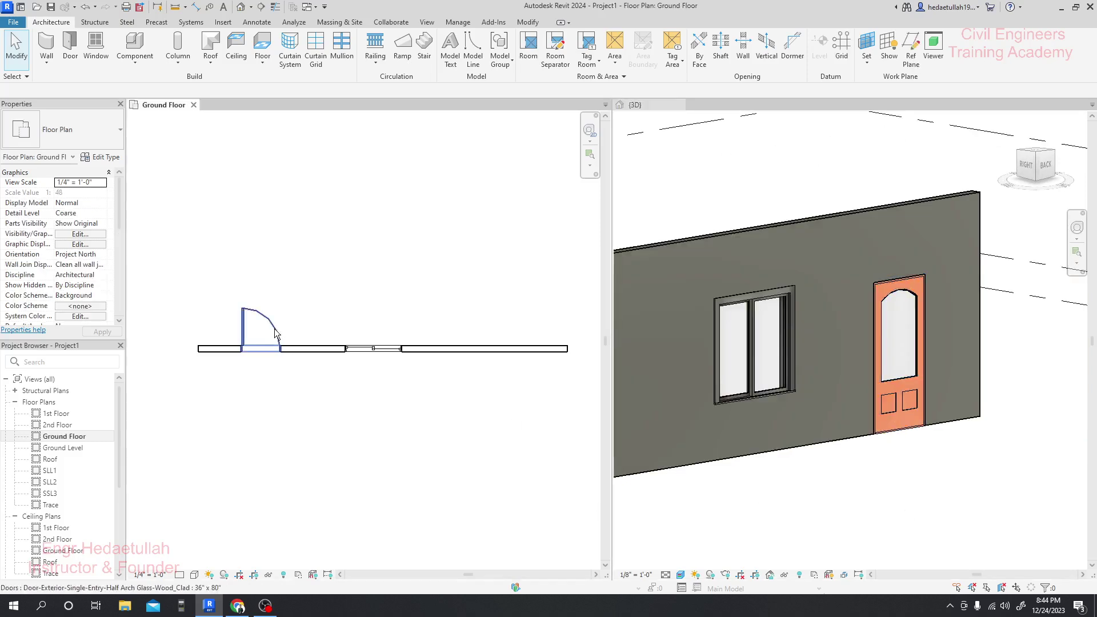
left_click(244, 336)
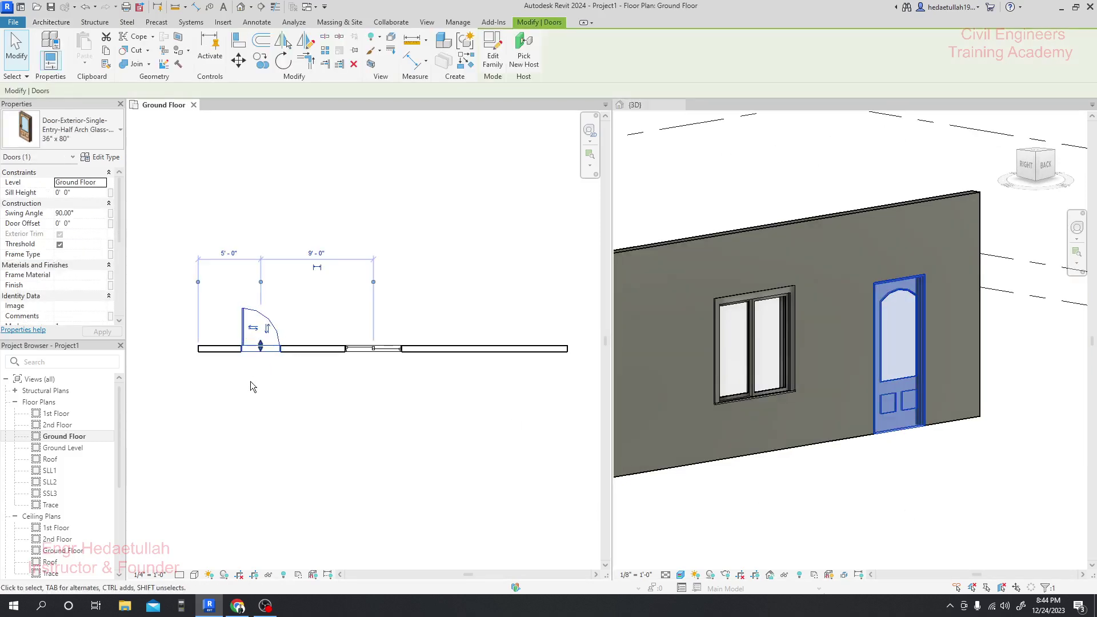
left_click(253, 330)
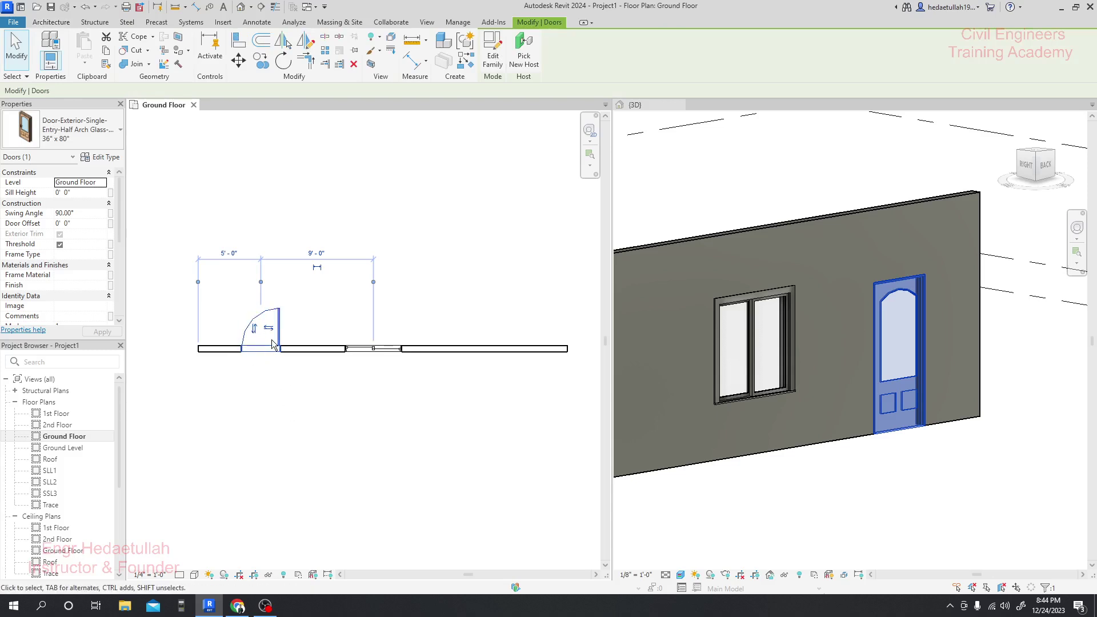
left_click(254, 329)
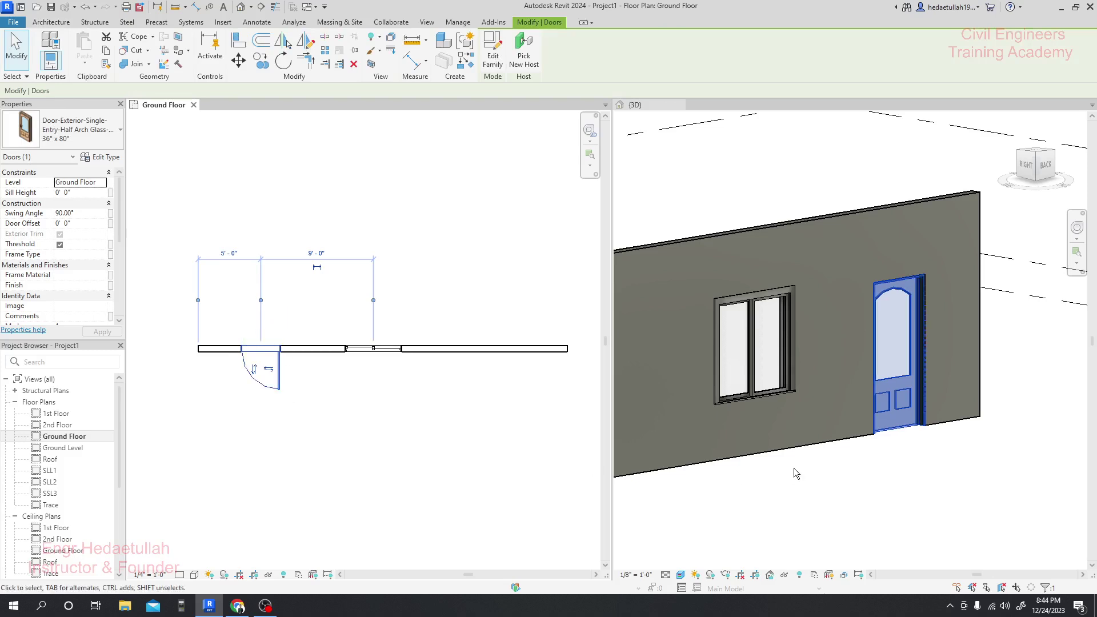
left_click(778, 485)
left_click(906, 454)
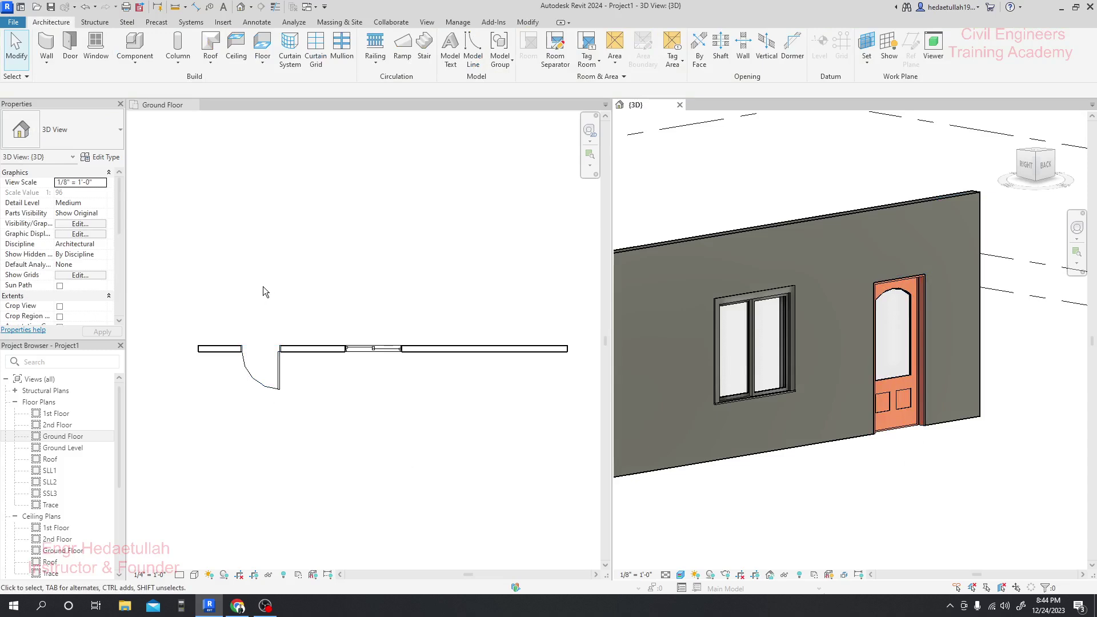
left_click(278, 409)
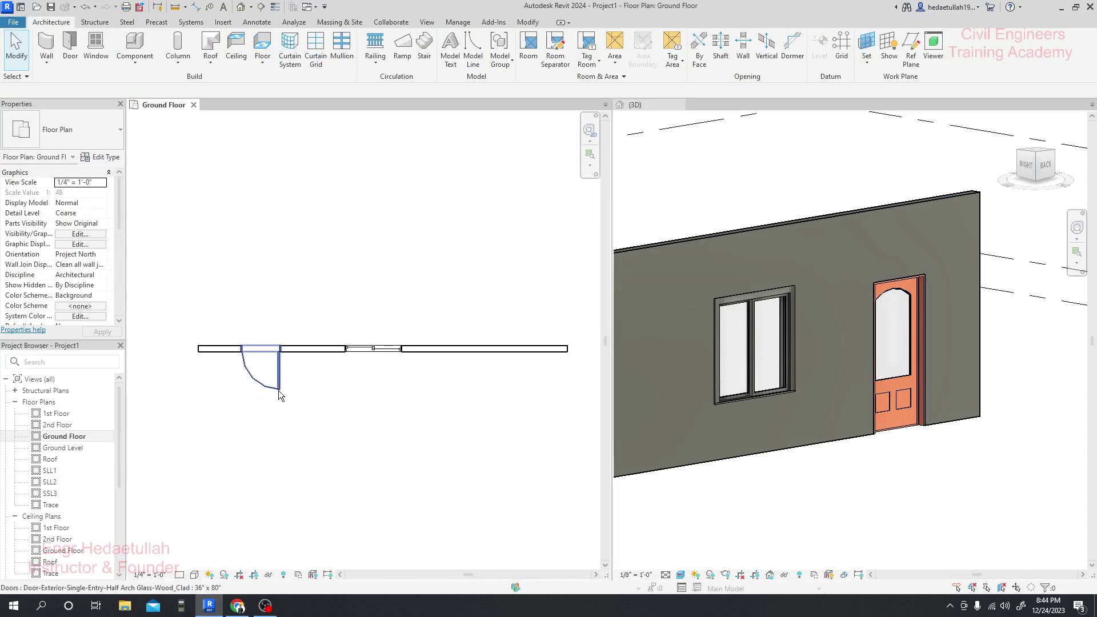
left_click(279, 388)
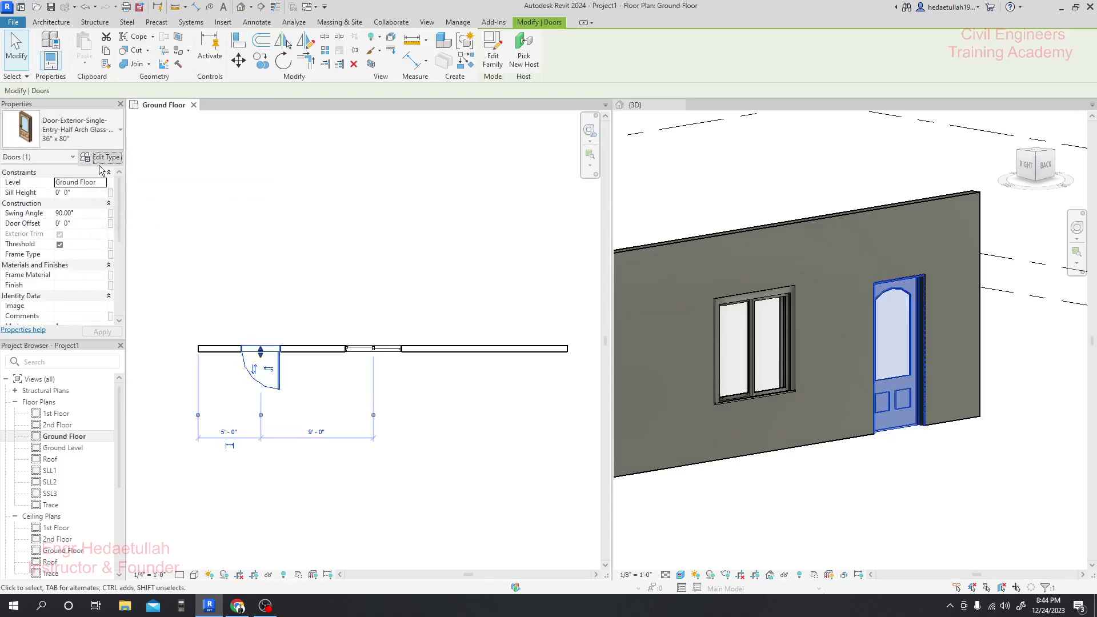
In the door's Type Properties, change Width to 3' 6" and apply
left_click(98, 163)
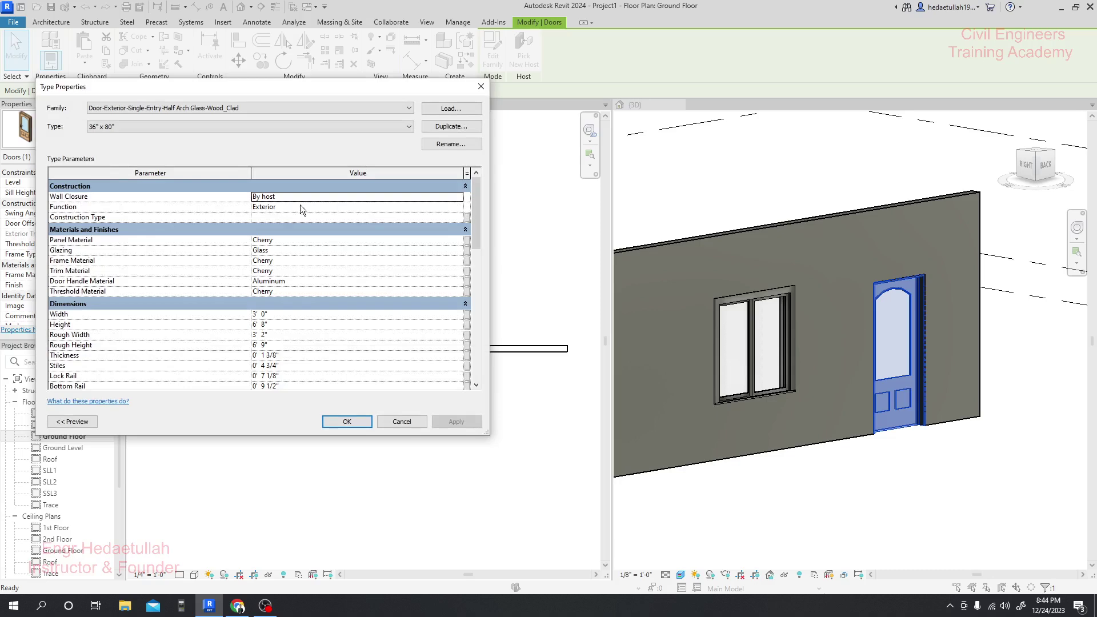
scroll(351, 234, "down", 5)
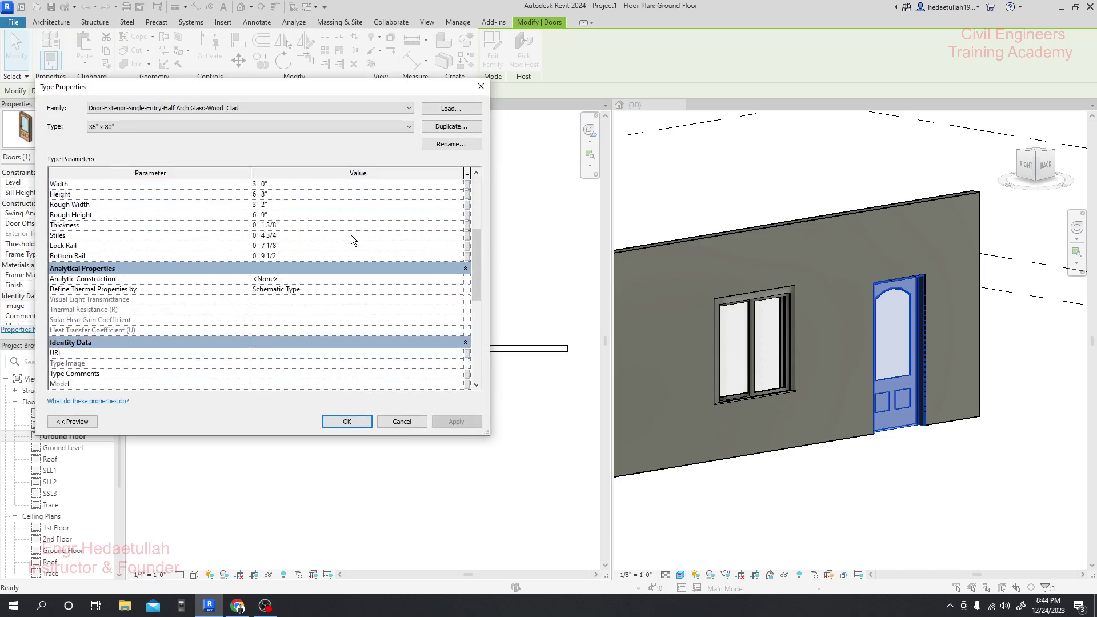
scroll(343, 240, "up", 4)
scroll(279, 252, "up", 1)
scroll(263, 256, "down", 2)
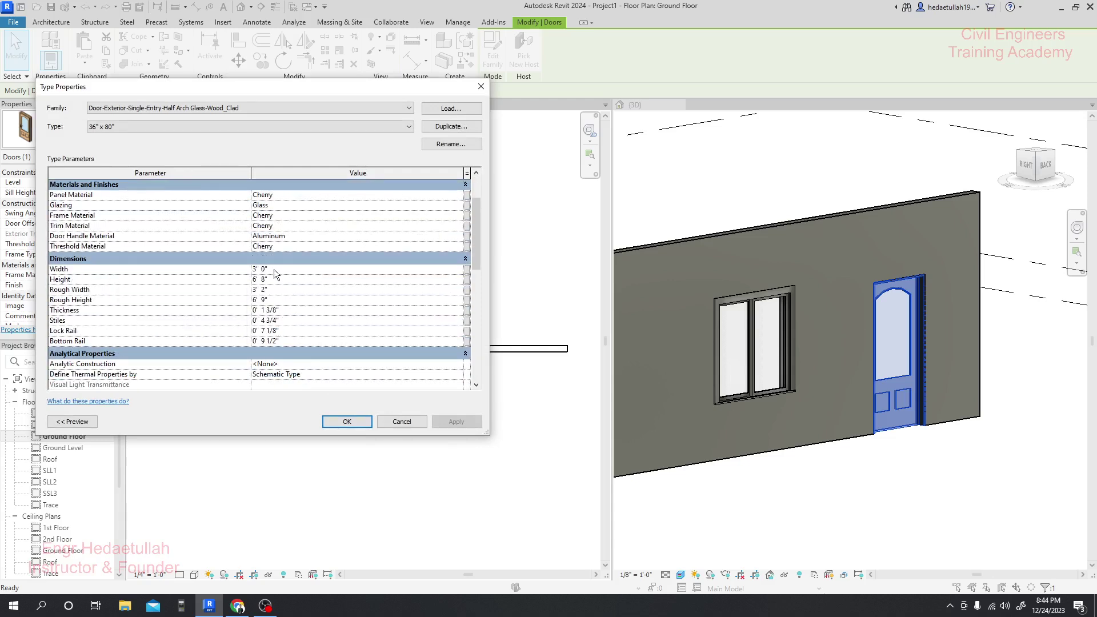
left_click(264, 272)
double_click(264, 271)
type("6")
left_click(464, 422)
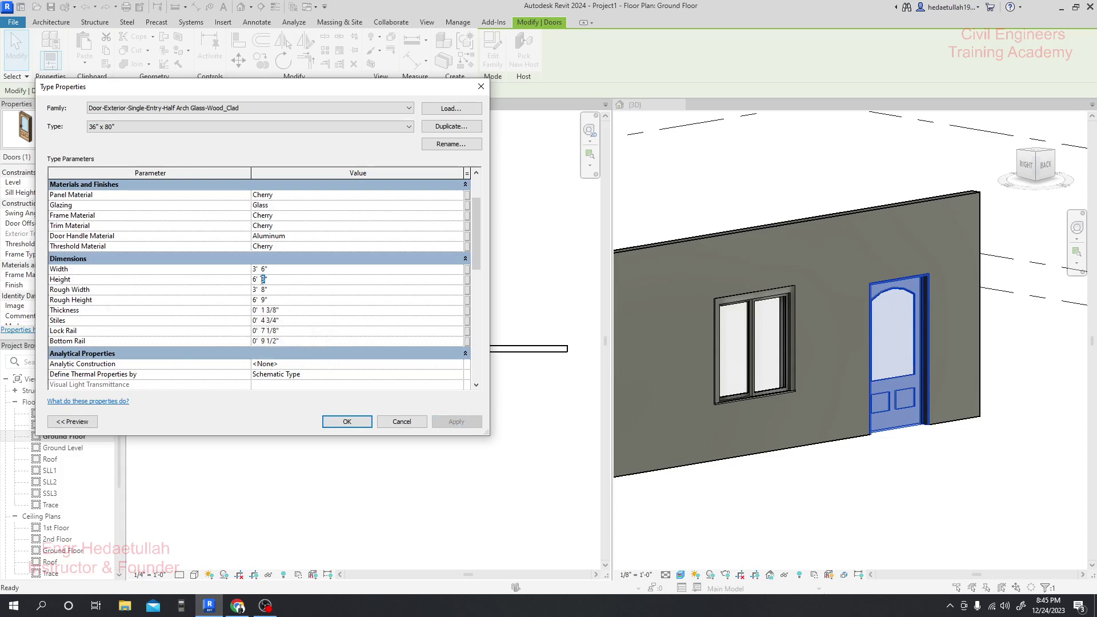
Change the door Height to 7' 0" and apply
type("7")
double_click(255, 280)
type("7")
left_click(442, 424)
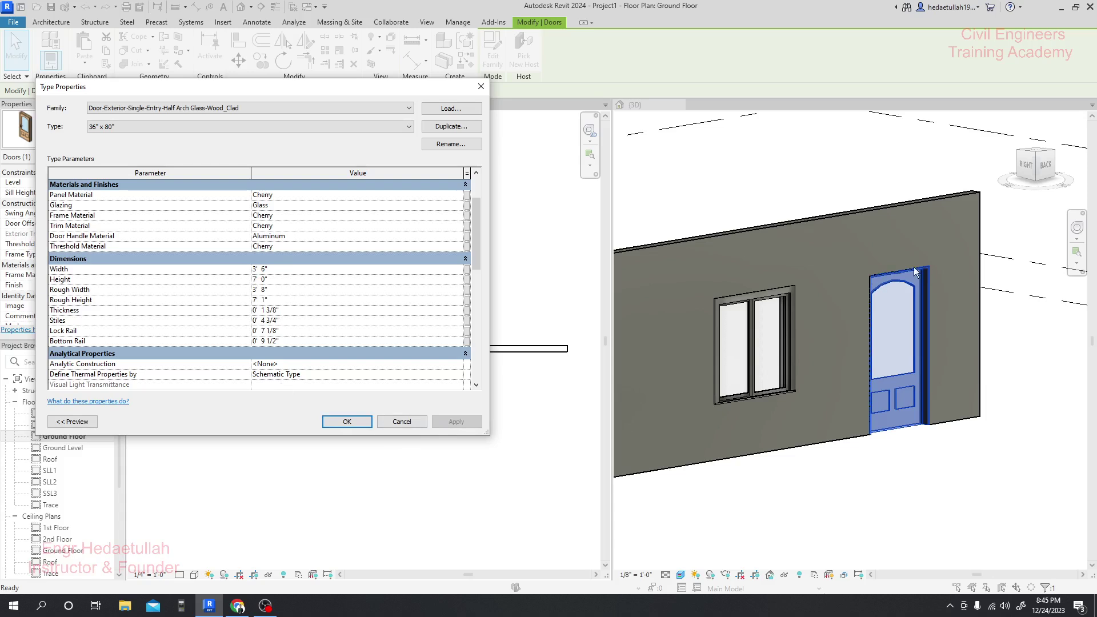
scroll(365, 269, "up", 3)
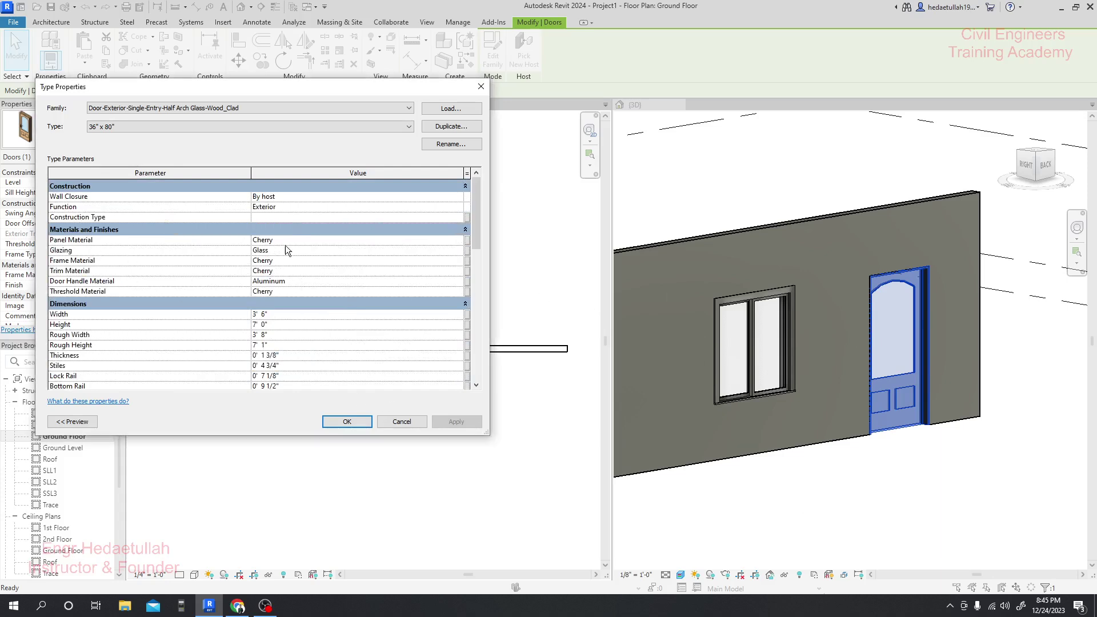
left_click(284, 281)
left_click(457, 282)
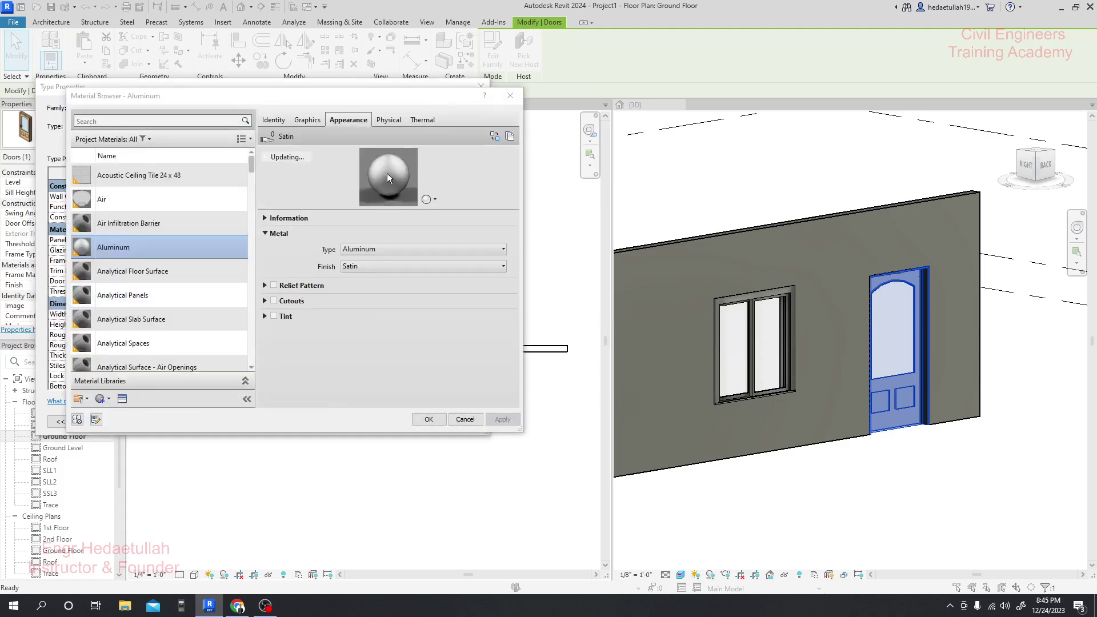
left_click(468, 418)
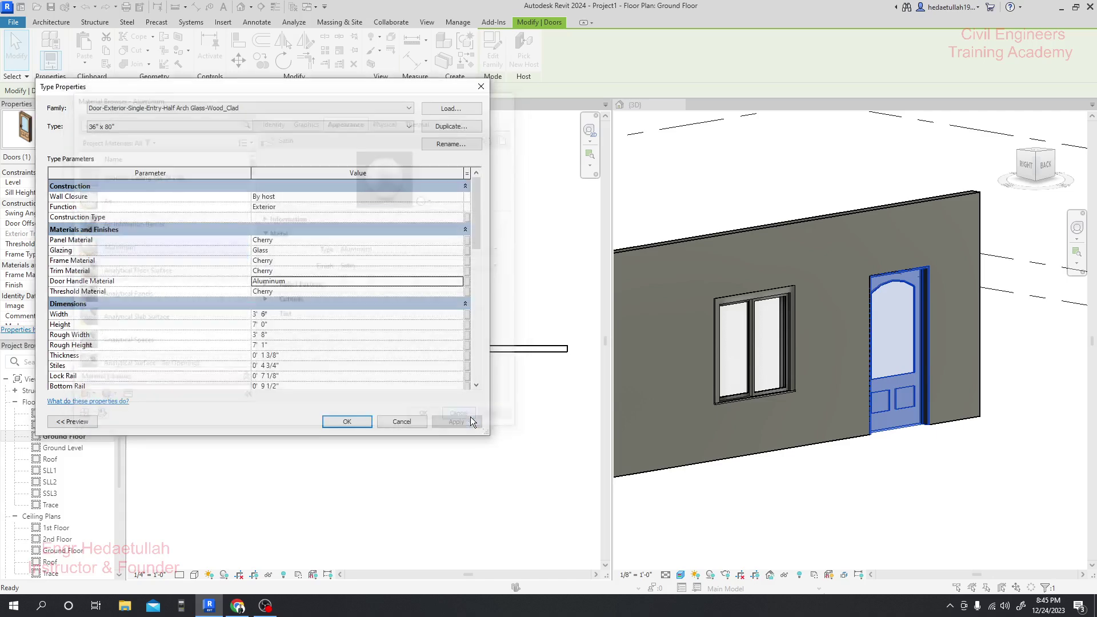
scroll(314, 301, "down", 2)
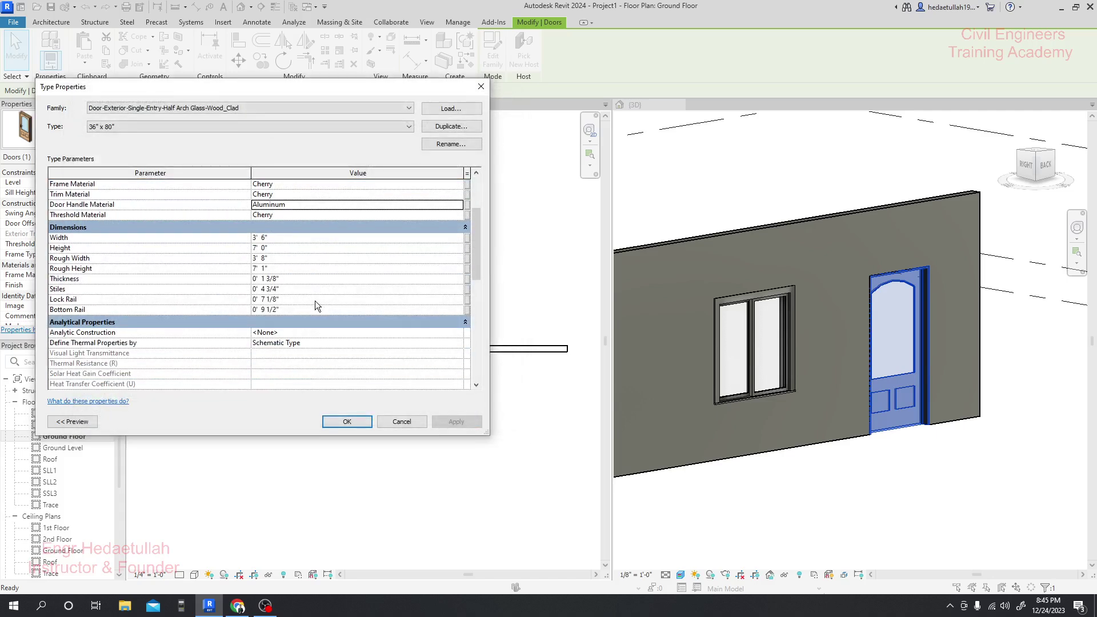
scroll(314, 301, "up", 1)
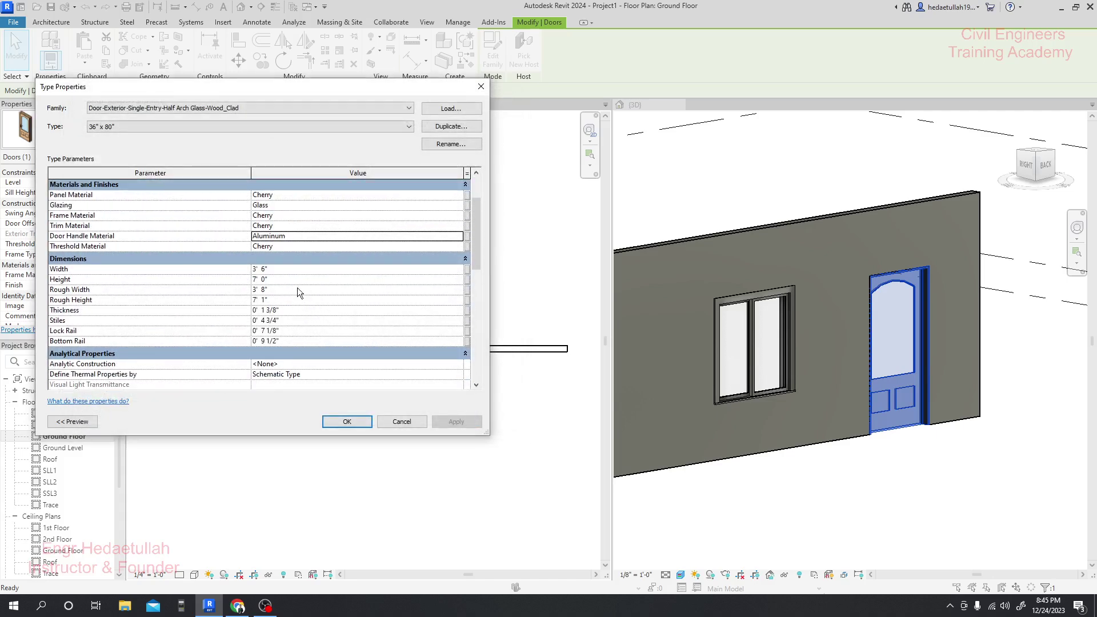
scroll(280, 291, "down", 2)
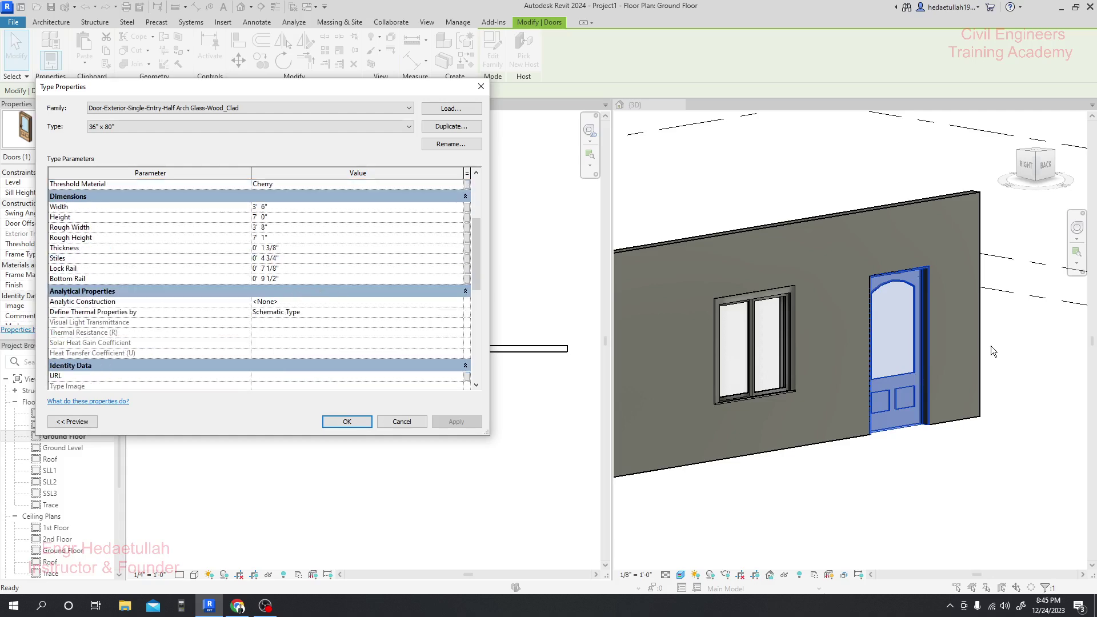
scroll(848, 350, "up", 3)
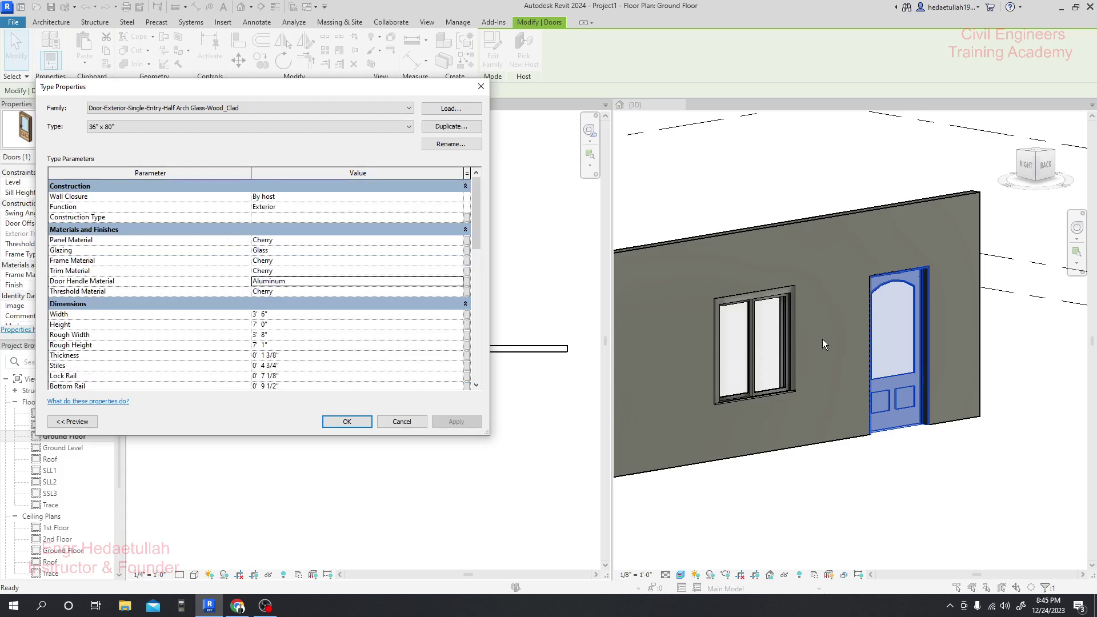
Confirm Type Properties and pan the 3D view to show the whole wall with the 3' 6" x 7' 0" door
left_click(346, 422)
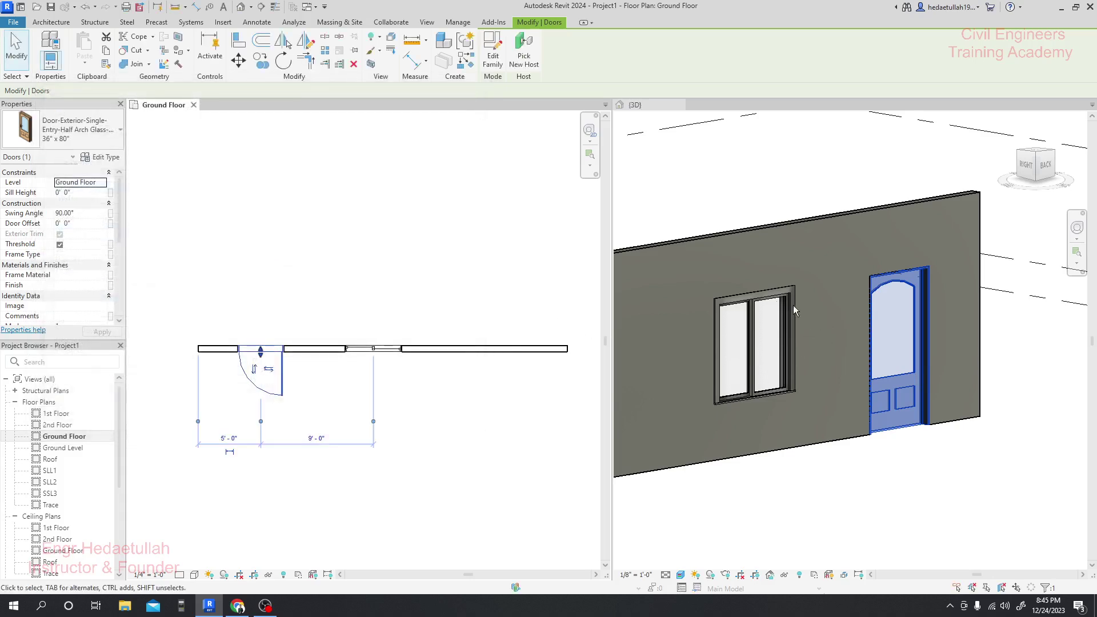
left_click(738, 181)
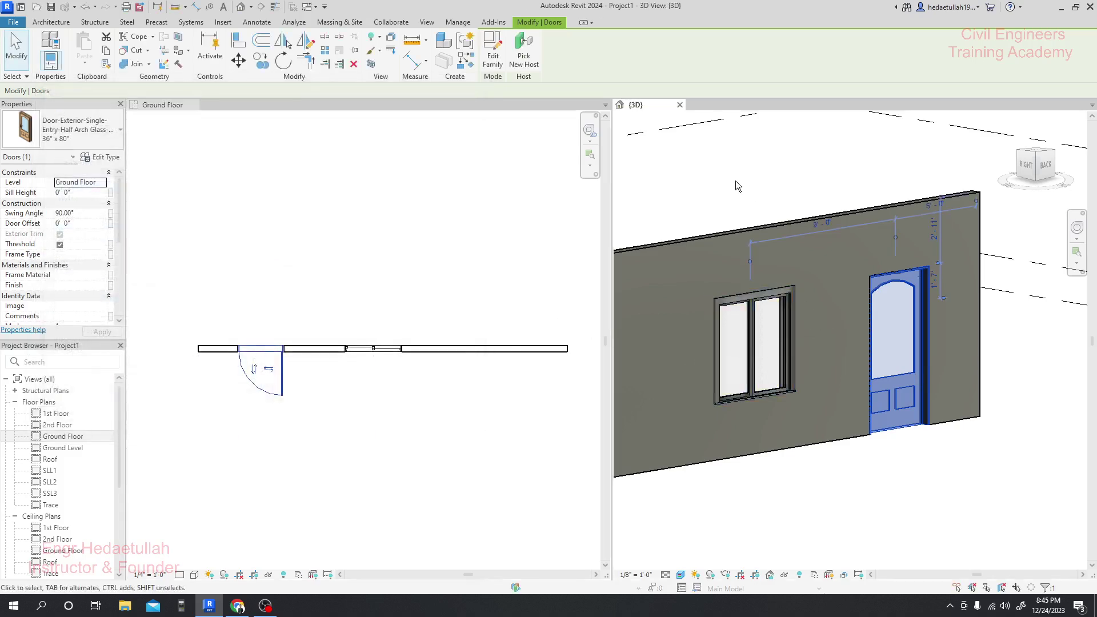
left_click(736, 186)
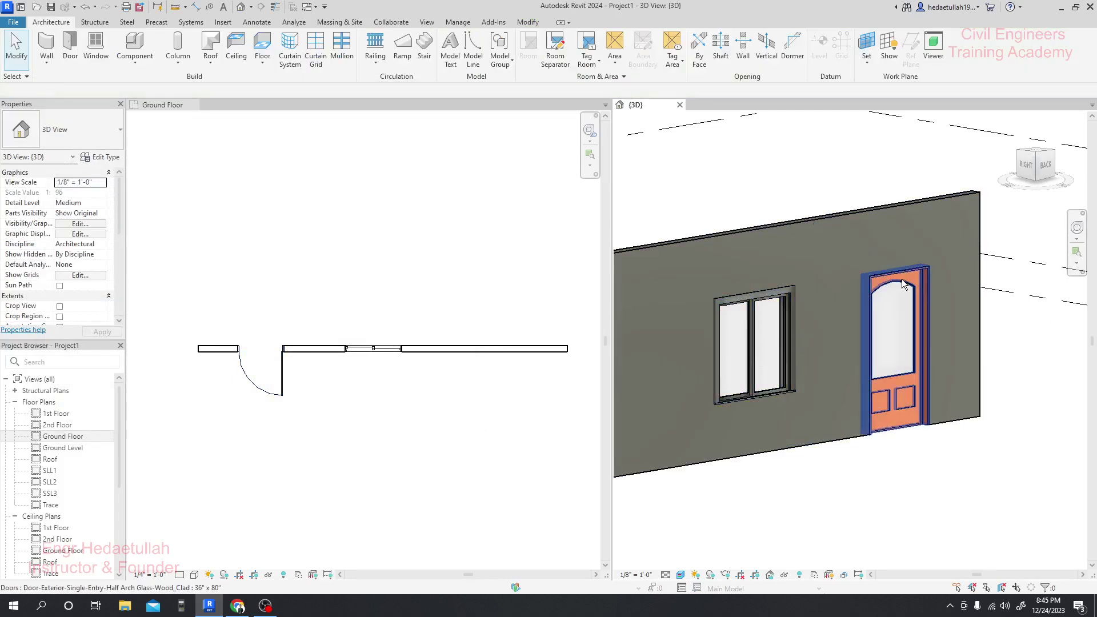
middle_click_drag(729, 211, 742, 211)
left_click(375, 455)
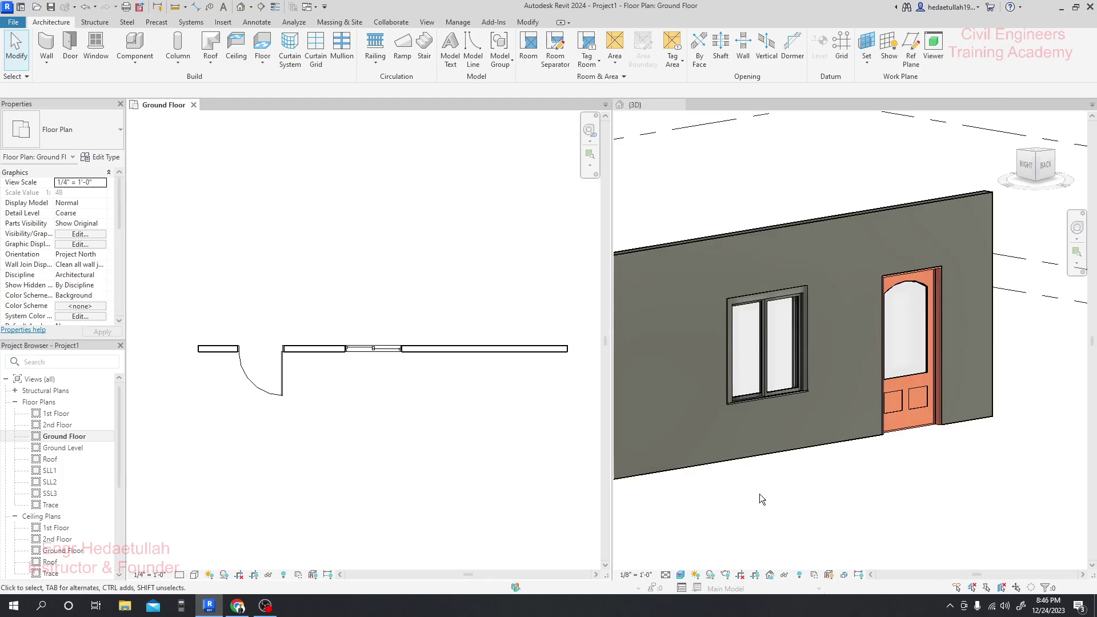
scroll(760, 493, "down", 2)
left_click(738, 501)
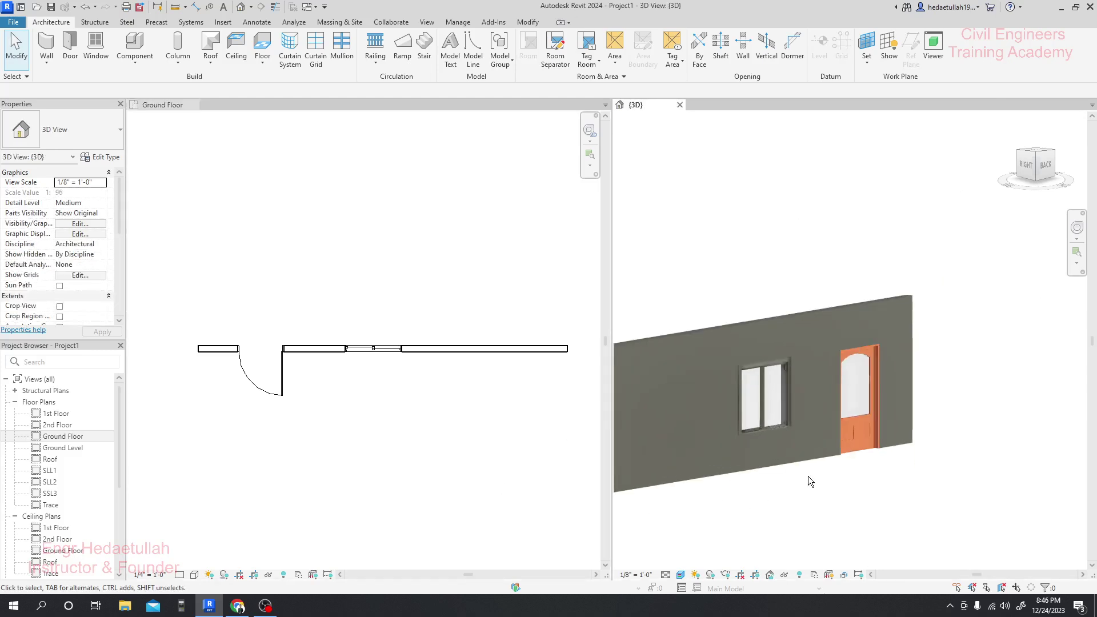
middle_click_drag(788, 492, 815, 447)
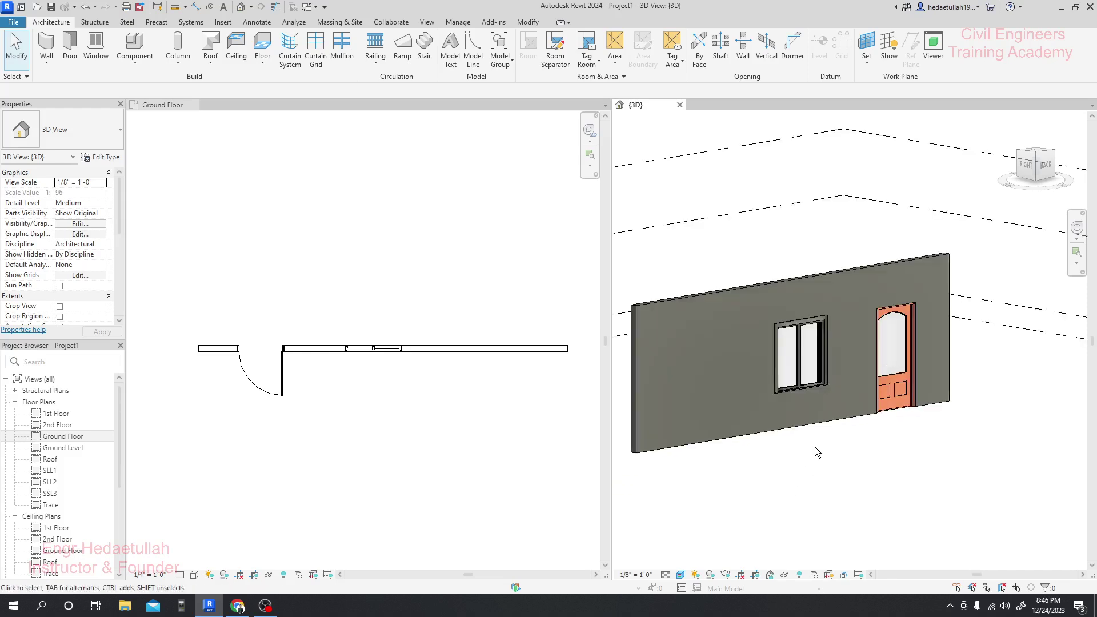